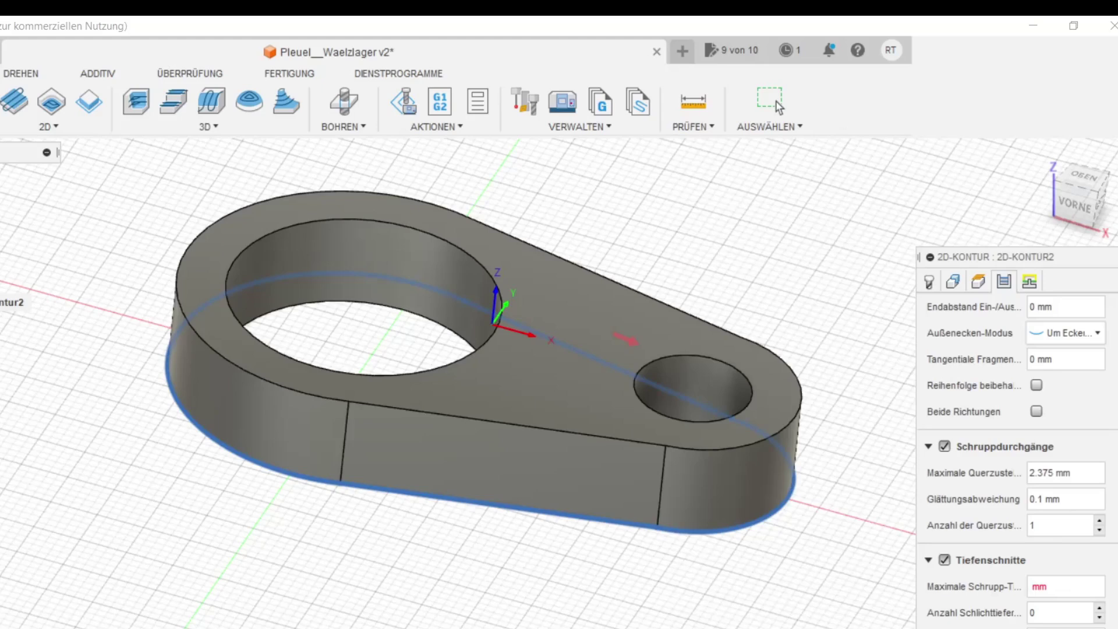
- Confirm the 2D contour settings to generate the toolpath around the Pleuel part
{"action": "key", "text": "Return"}
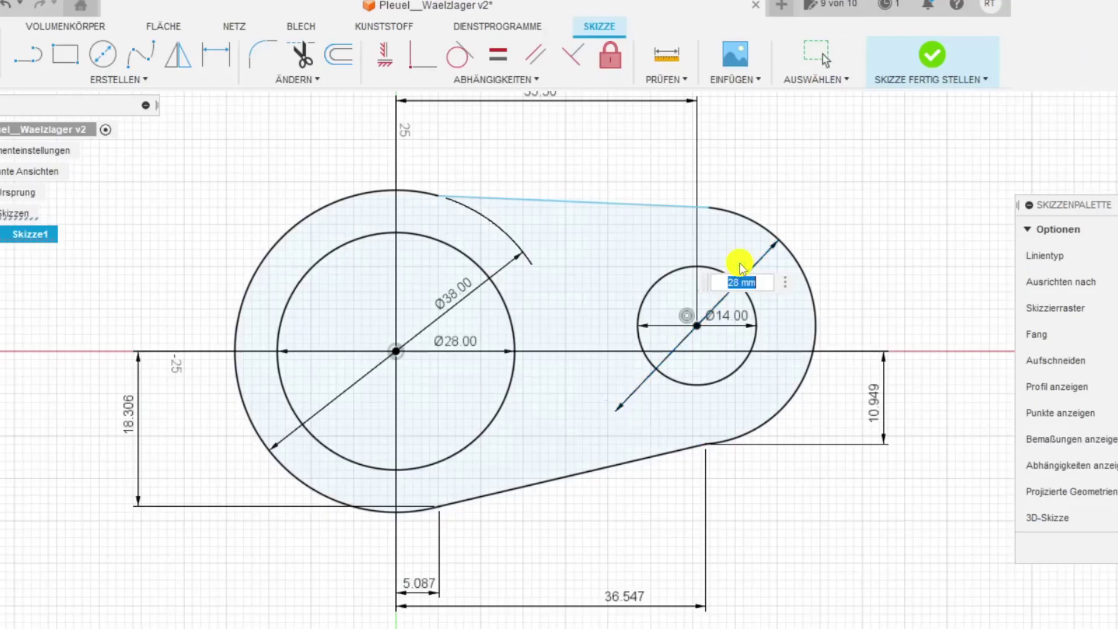
- Commit the Ø12 and Ø24 mm small-end diameters in Skizze1 and finish the sketch
{"action": "key", "text": "Return"}
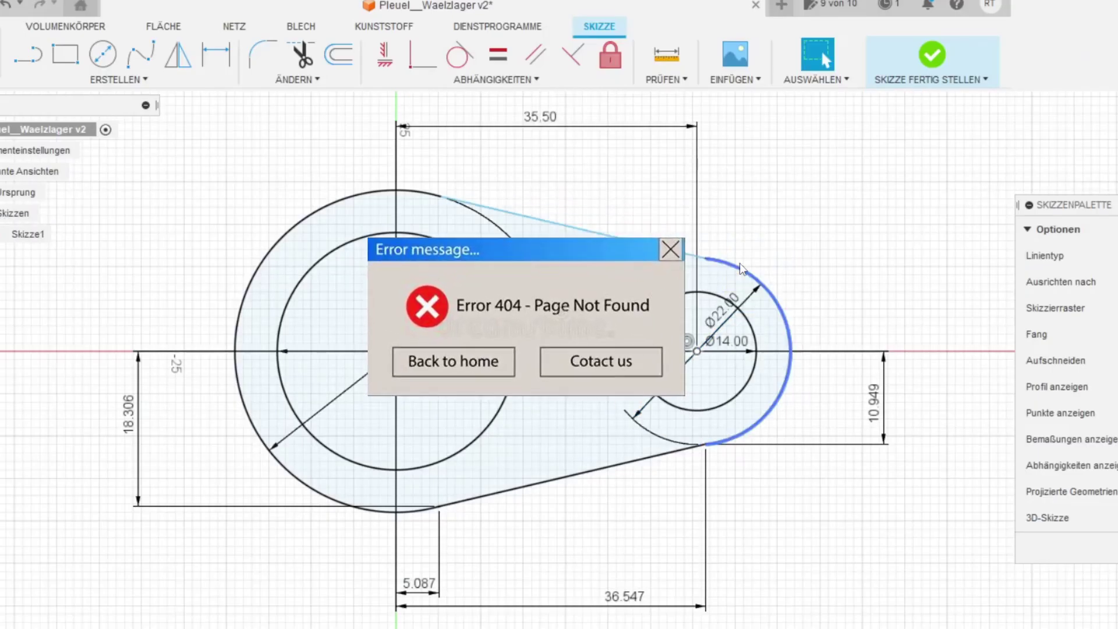
{"action": "left_click", "coordinate": [725, 339]}
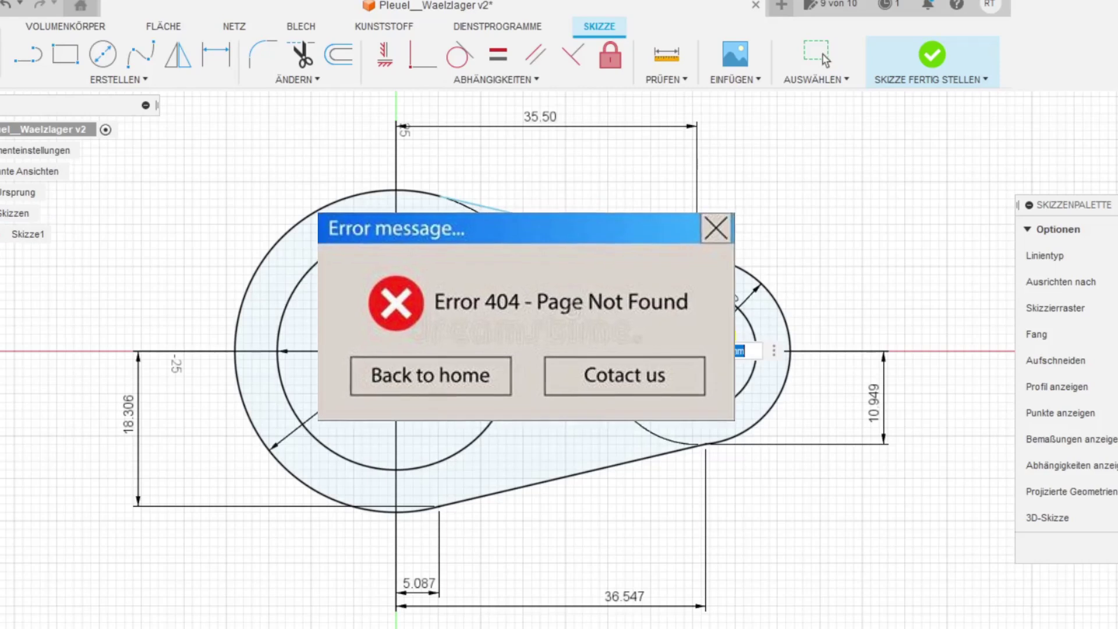
{"action": "mouse_move", "coordinate": [470, 448]}
{"action": "middle_mouse_down"}
{"action": "mouse_move", "coordinate": [559, 347]}
{"action": "mouse_move", "coordinate": [571, 493]}
{"action": "middle_mouse_up"}
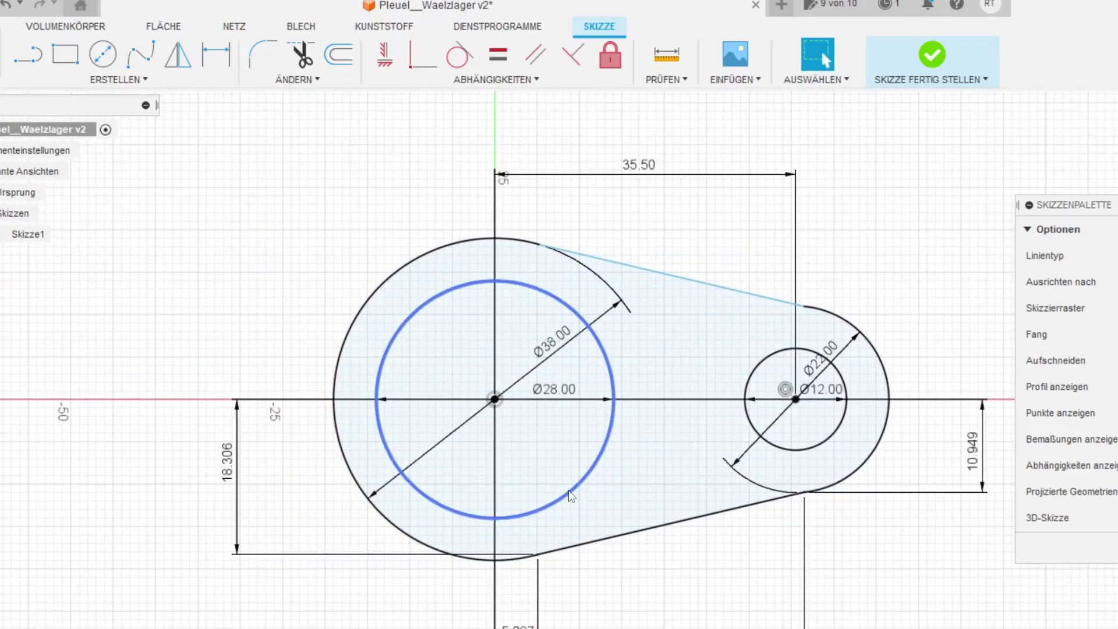
{"action": "left_click", "coordinate": [937, 58]}
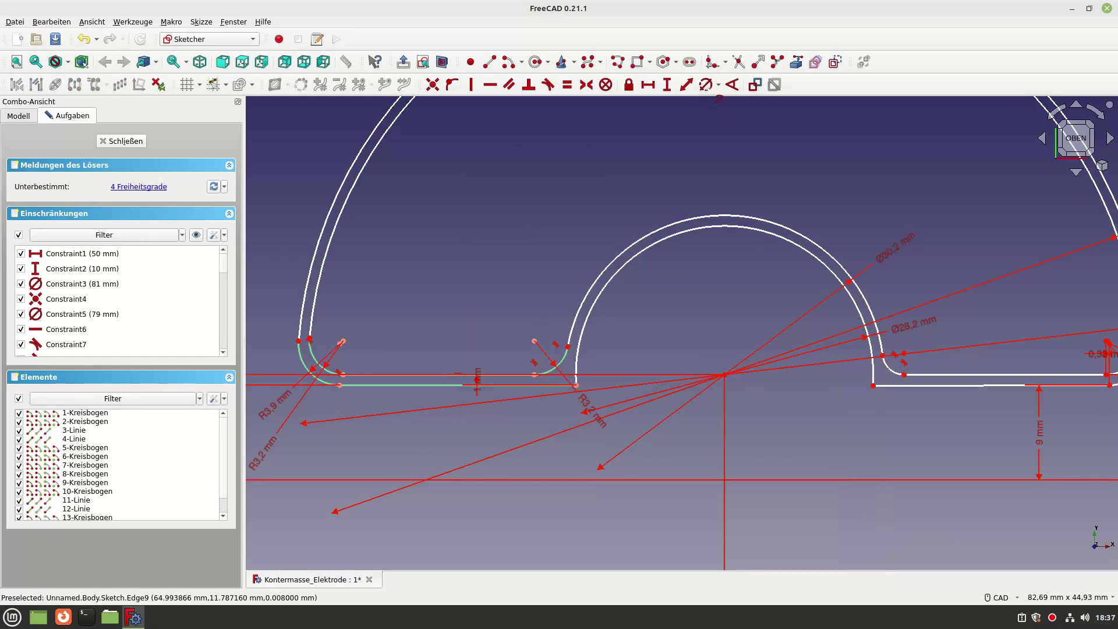
- Constrain the small corner arc to R3,2 mm and add a vertical distance constraint
{"action": "left_click", "coordinate": [889, 368]}
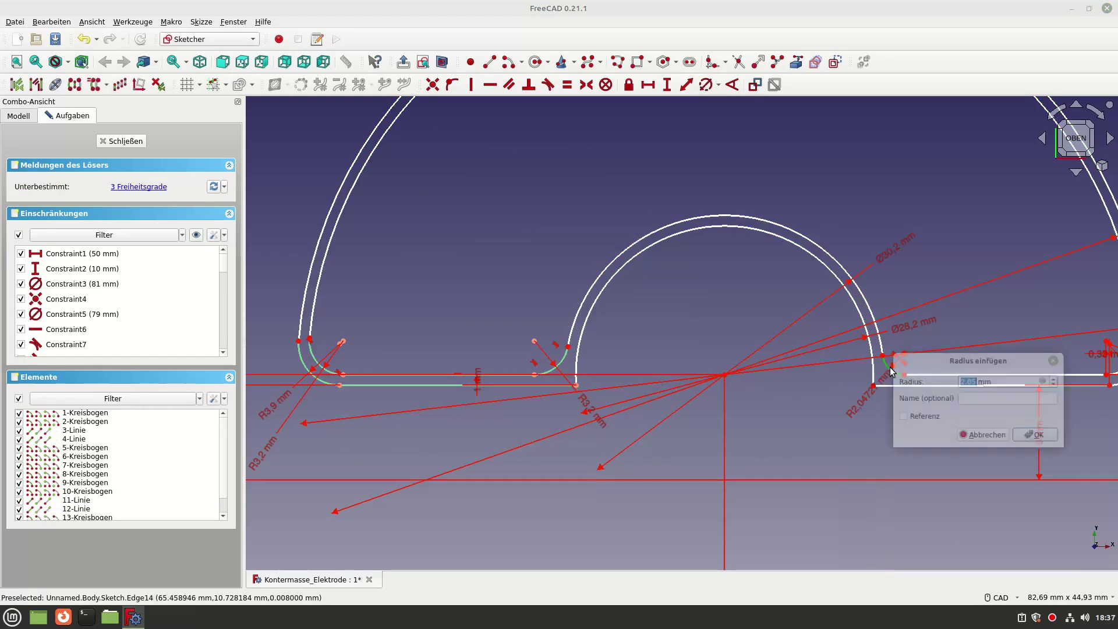
{"action": "type", "text": "3,2"}
{"action": "key", "text": "Return"}
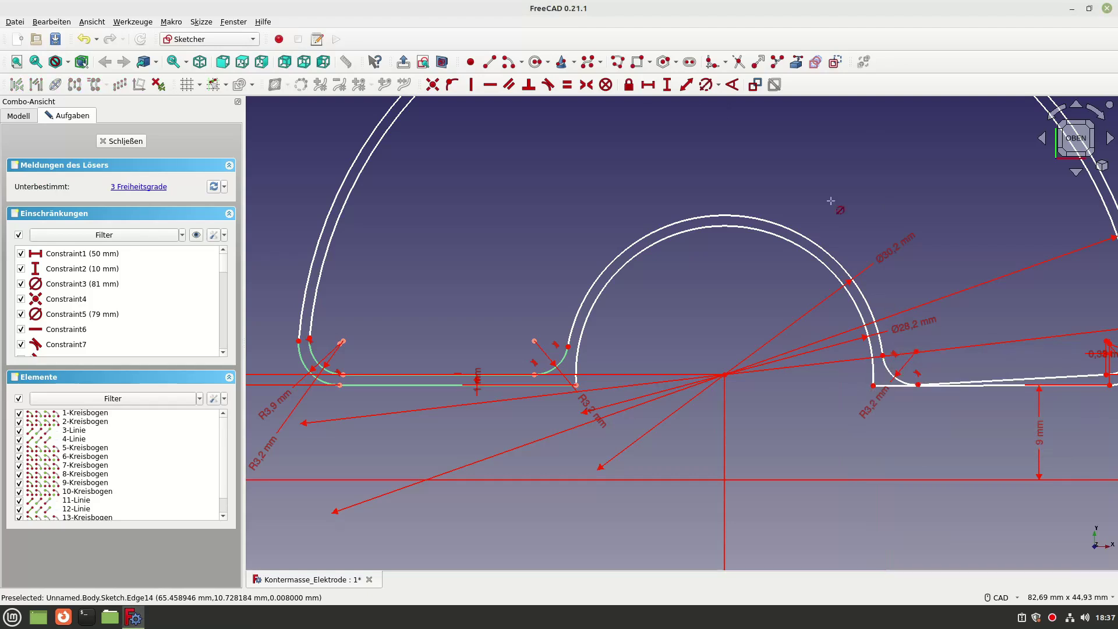
{"action": "left_click", "coordinate": [918, 385]}
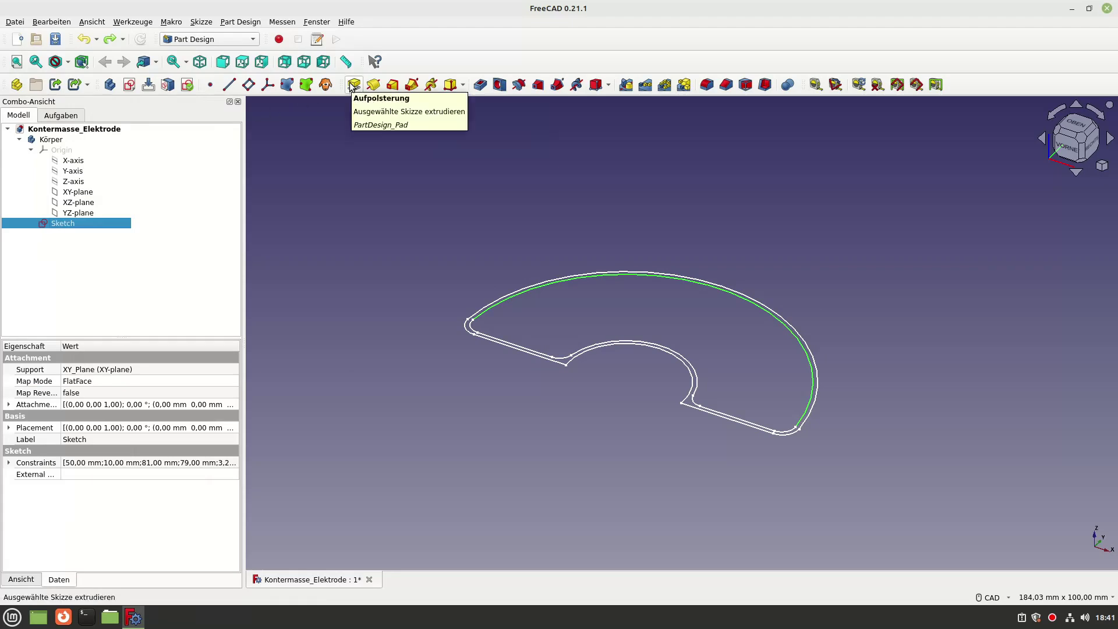
- Pad the selected sketch, replacing the default length with 3 mm
{"action": "left_click", "coordinate": [354, 85]}
{"action": "key", "text": "BackSpace"}
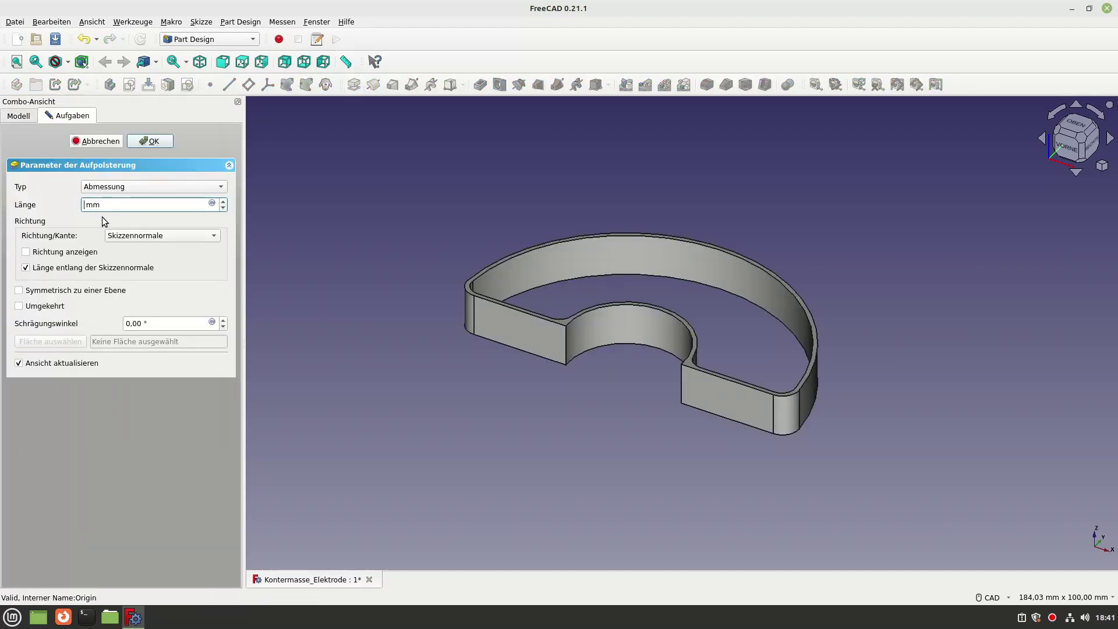
{"action": "type", "text": "3"}
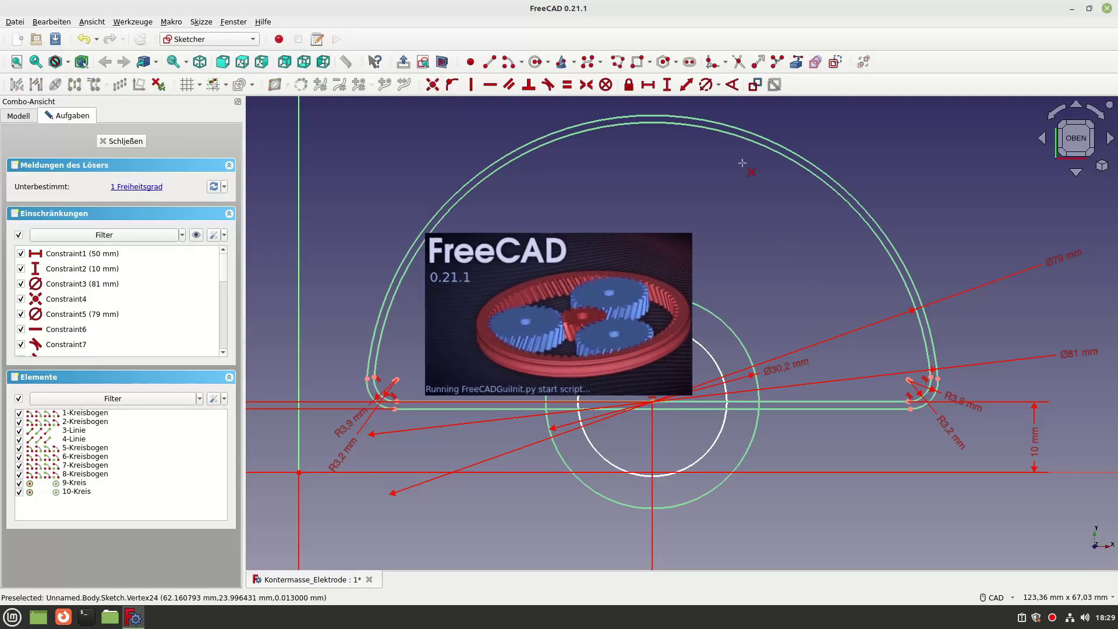
- Snap the circle centre onto the corner, constrain its diameter, and set the small arc to R3,2 mm
{"action": "left_click", "coordinate": [652, 401]}
{"action": "left_click", "coordinate": [677, 332]}
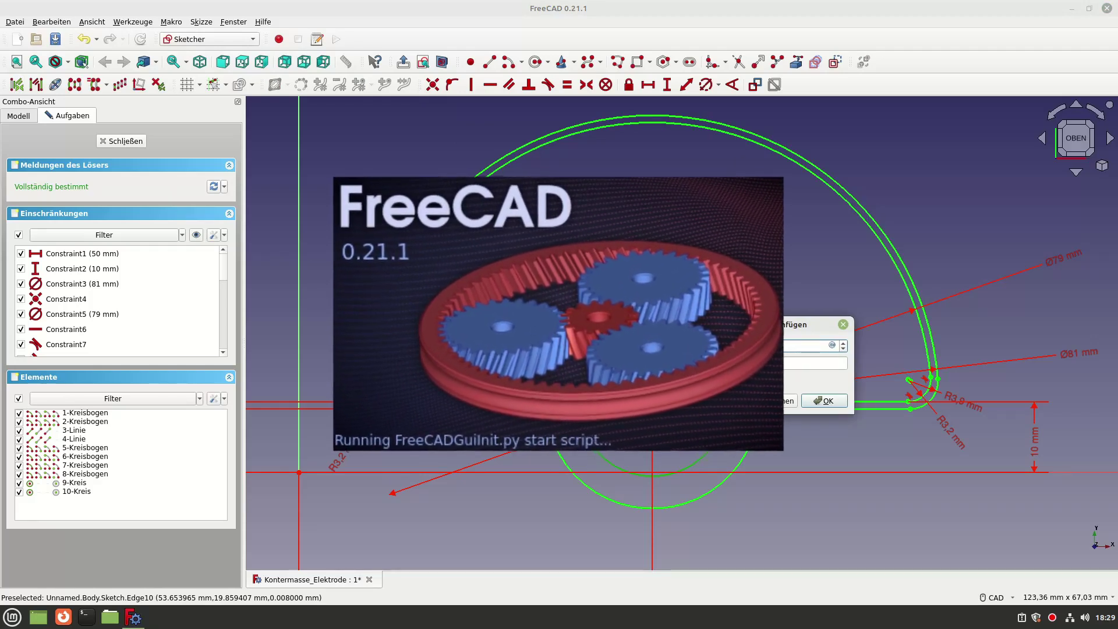
{"action": "scroll", "coordinate": [781, 383], "scroll_direction": "up", "scroll_amount": 4}
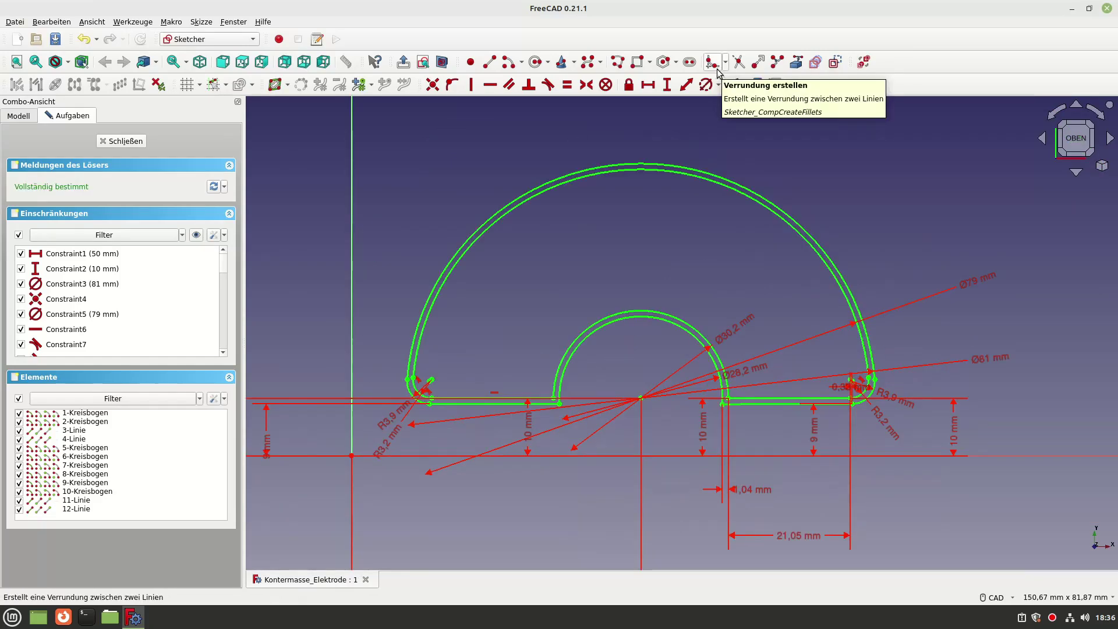
{"action": "left_click", "coordinate": [553, 394]}
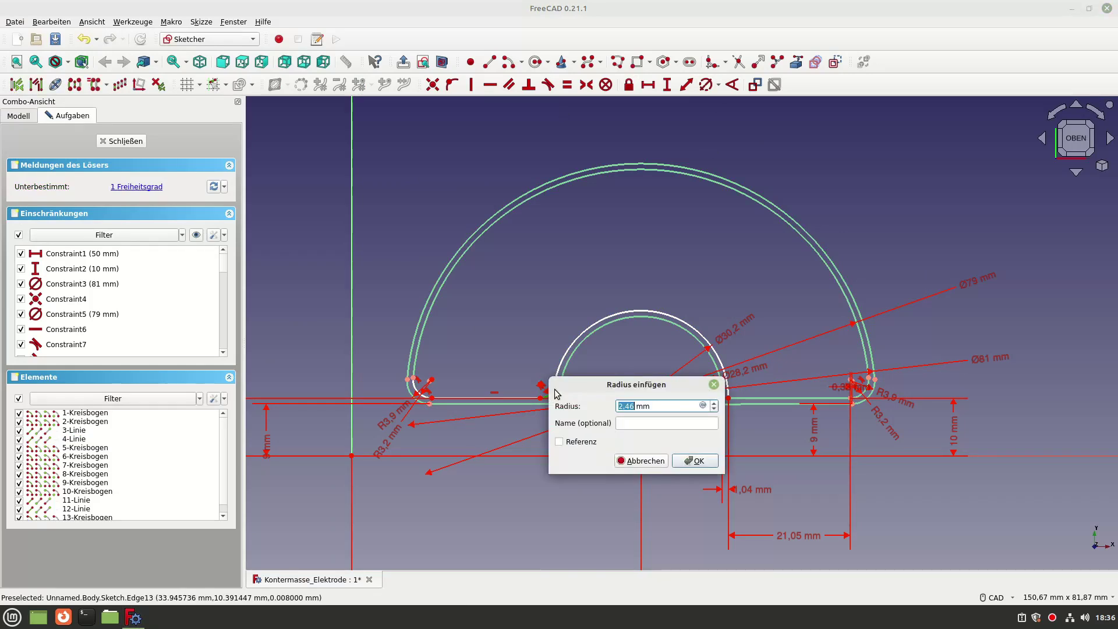
{"action": "type", "text": "3,2"}
{"action": "key", "text": "Return"}
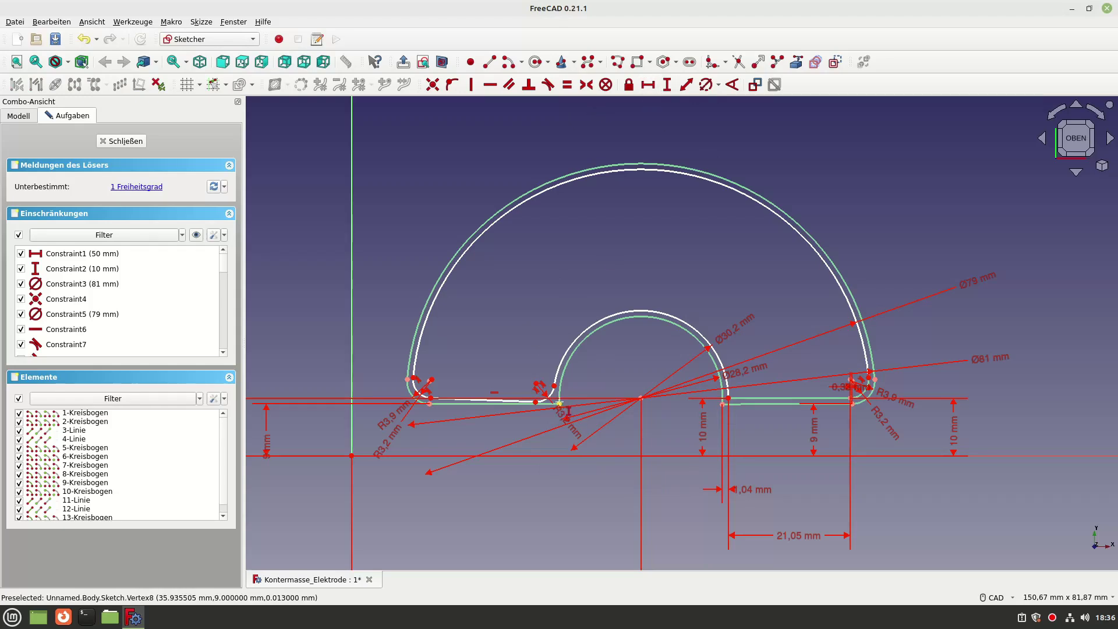
- Give the short line a vertical length and round the right corner with an R3,2 mm fillet
{"action": "key", "text": "i"}
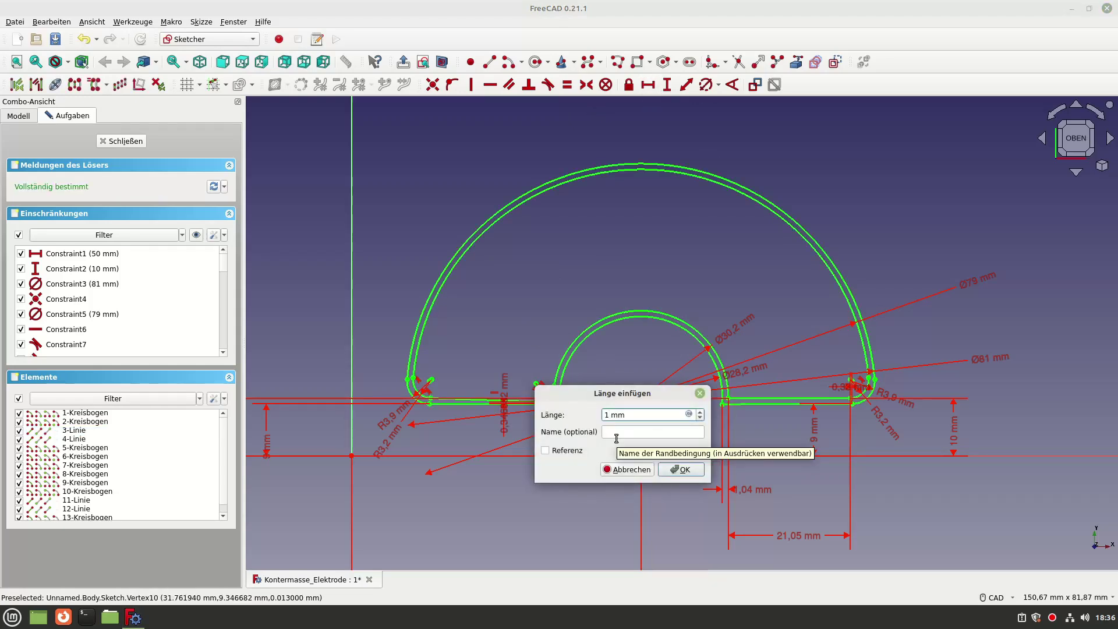
{"action": "key", "text": "Return"}
{"action": "scroll", "coordinate": [553, 396], "scroll_direction": "up", "scroll_amount": 3}
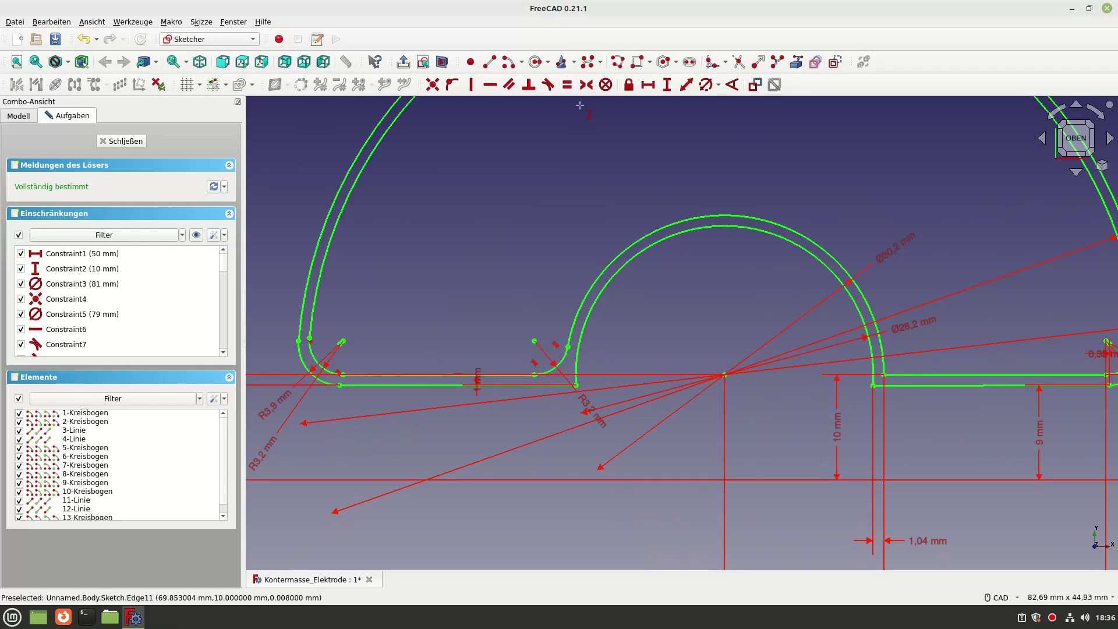
{"action": "left_click", "coordinate": [901, 377]}
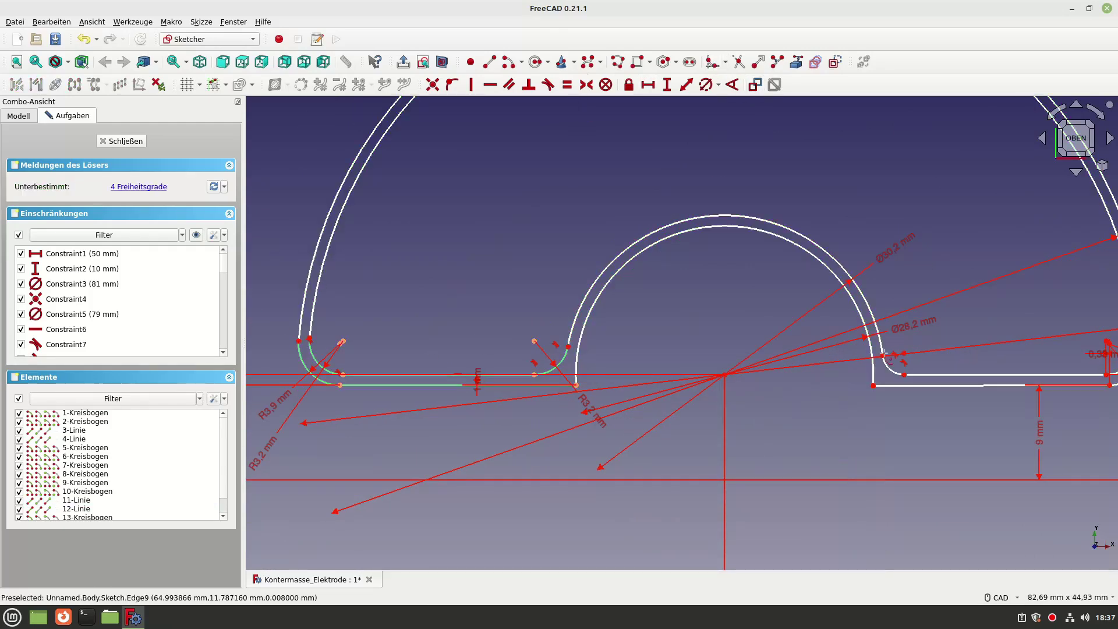
{"action": "left_click", "coordinate": [891, 367]}
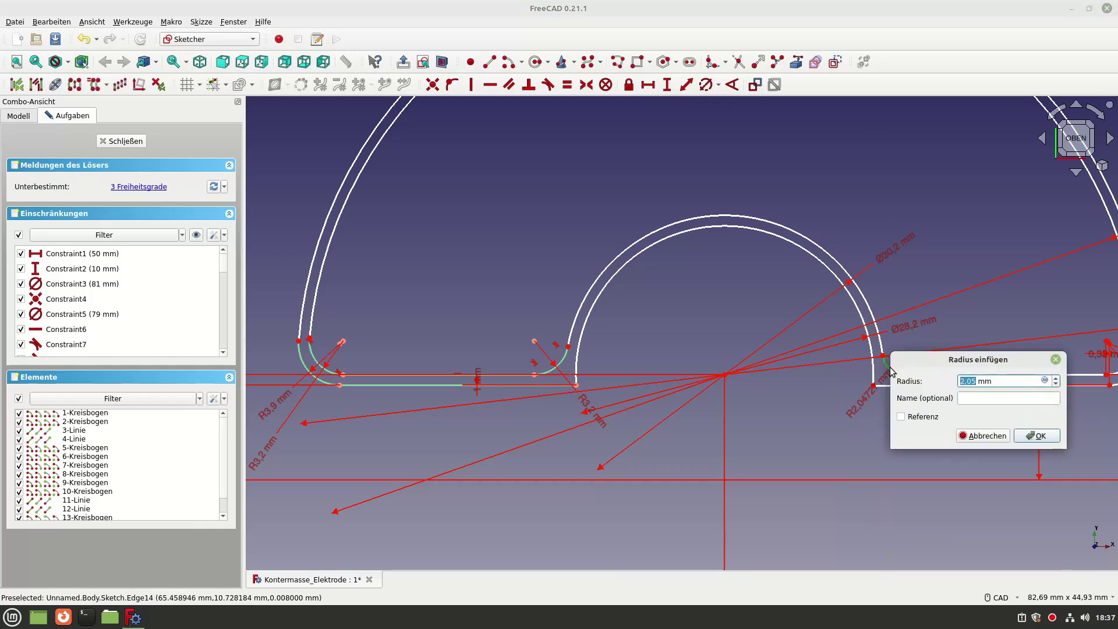
{"action": "type", "text": "3,2"}
{"action": "key", "text": "Return"}
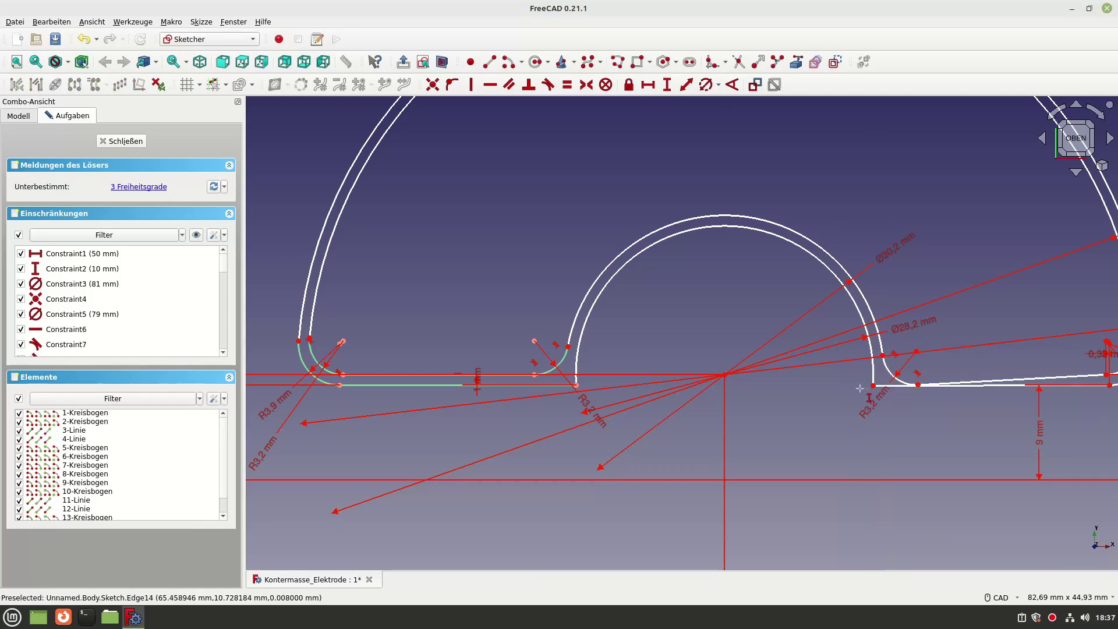
{"action": "left_click", "coordinate": [918, 385]}
{"action": "key", "text": "Return"}
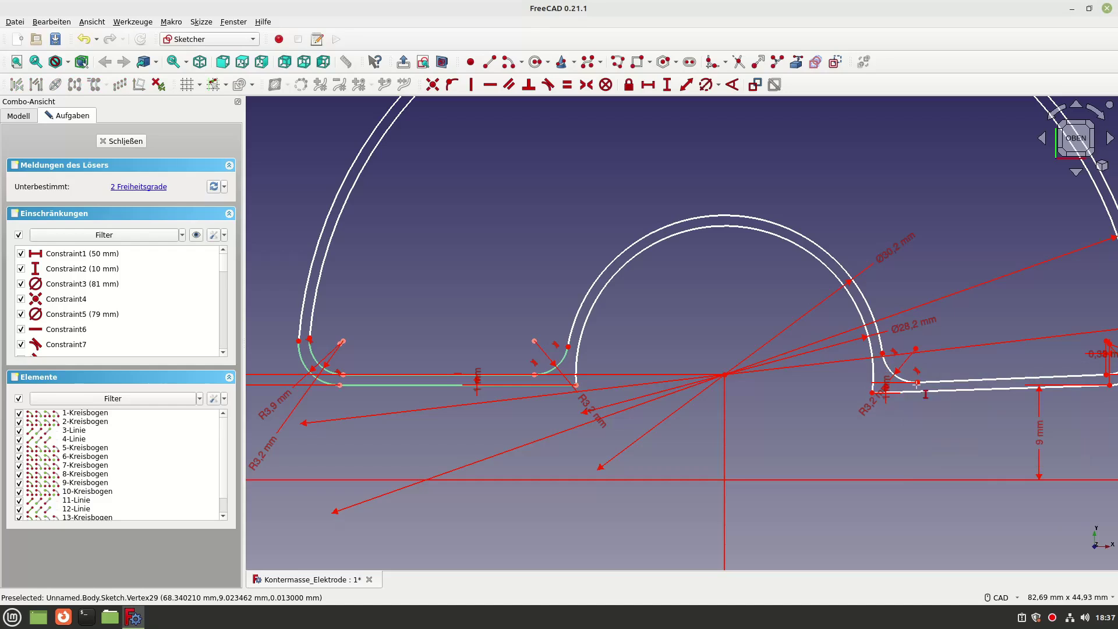
- Dimension the vertex 9 mm above the origin
{"action": "middle_click_drag", "start_coordinate": [620, 352], "coordinate": [722, 300]}
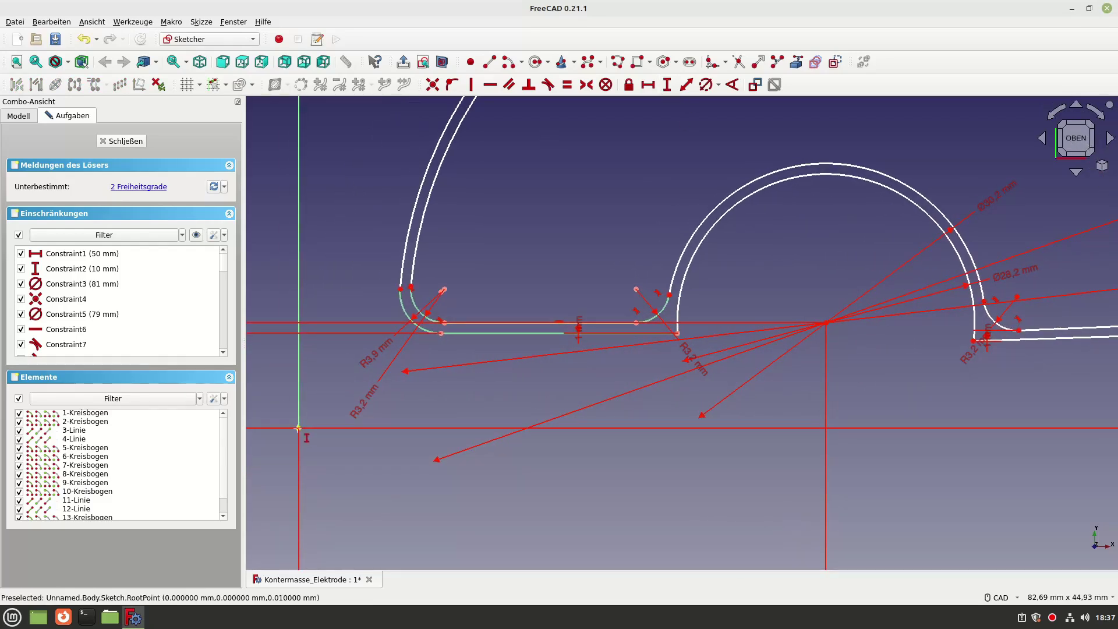
{"action": "left_click", "coordinate": [973, 341]}
{"action": "type", "text": "9"}
{"action": "key", "text": "Return"}
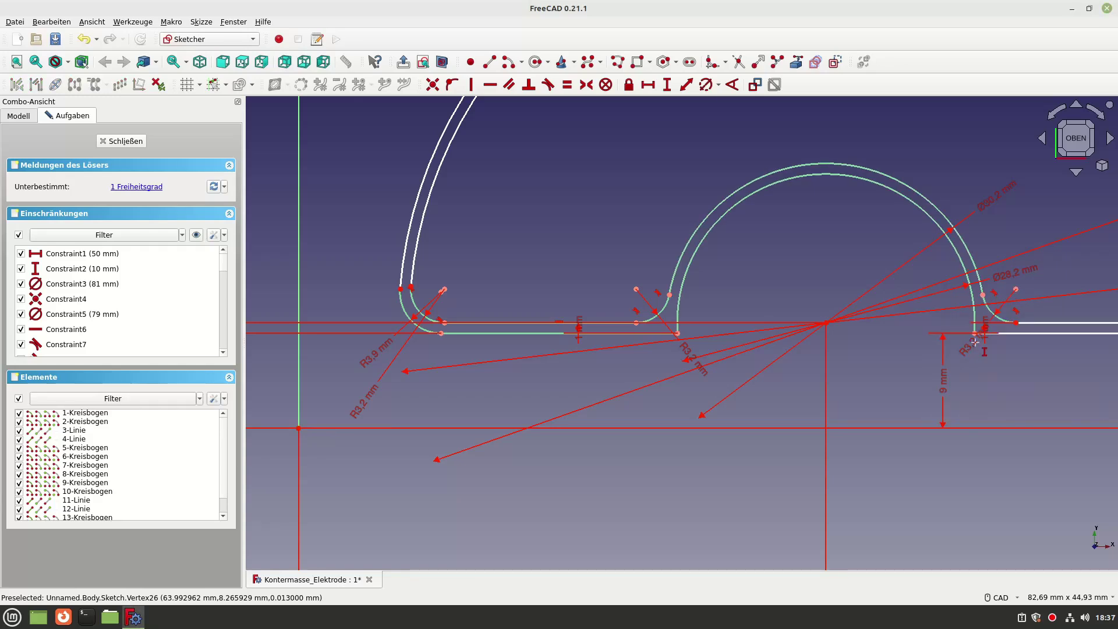
{"action": "middle_click_drag", "start_coordinate": [1015, 350], "coordinate": [840, 365]}
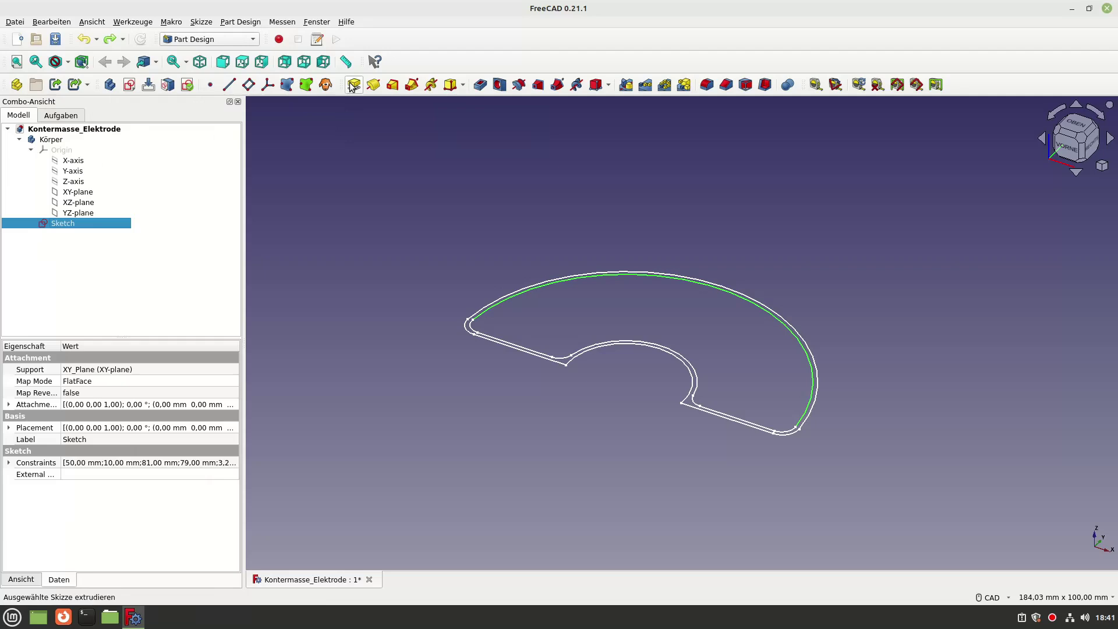
- Pad the crescent sketch with a 3 mm length
{"action": "left_click", "coordinate": [353, 85]}
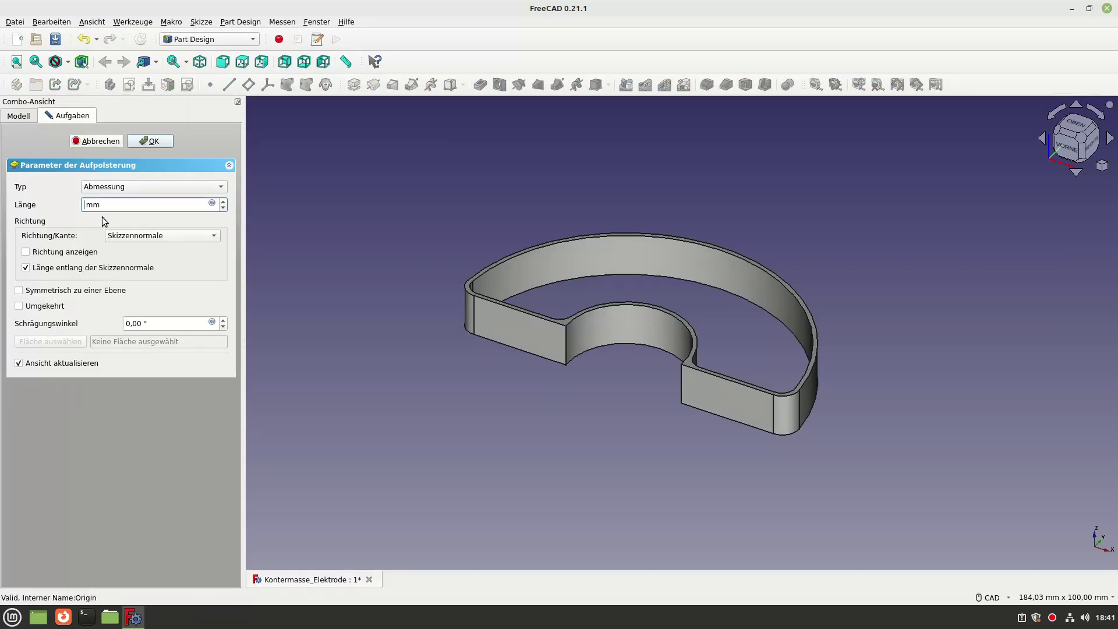
{"action": "type", "text": "3"}
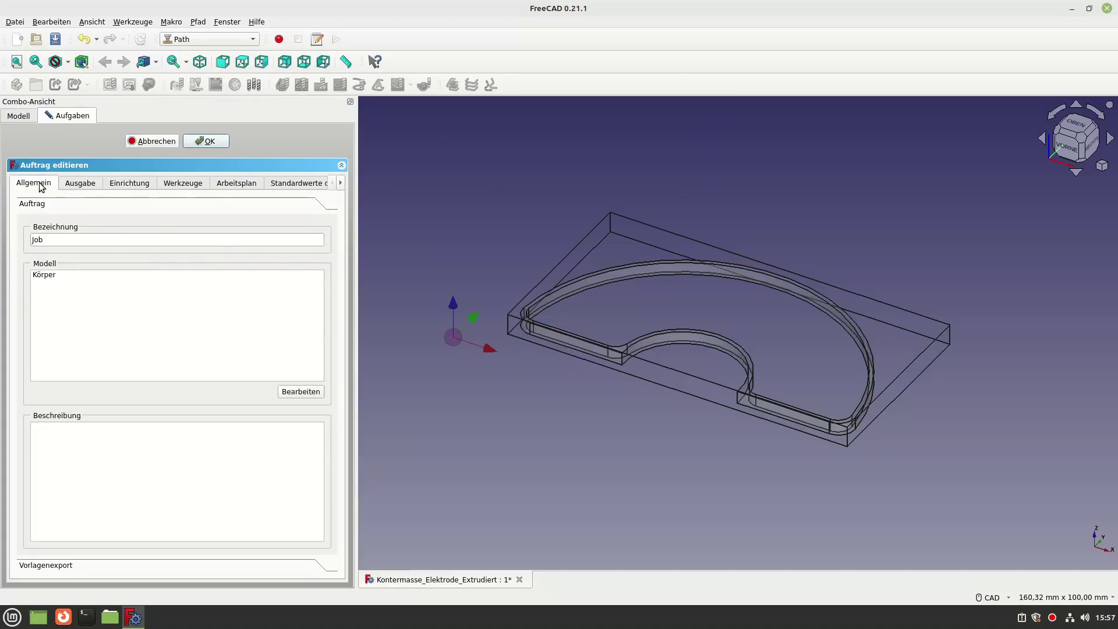
- Set the stock's Z extension to 2 mm in the job's setup
{"action": "left_click", "coordinate": [80, 184]}
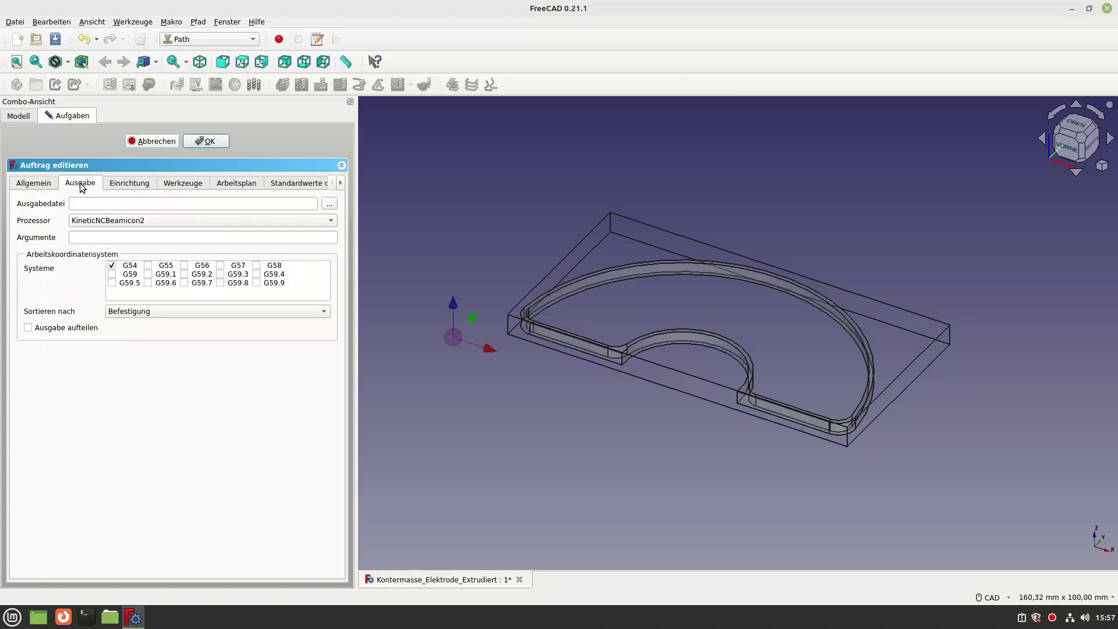
{"action": "left_click", "coordinate": [198, 220]}
{"action": "left_click", "coordinate": [116, 365]}
{"action": "left_click", "coordinate": [124, 184]}
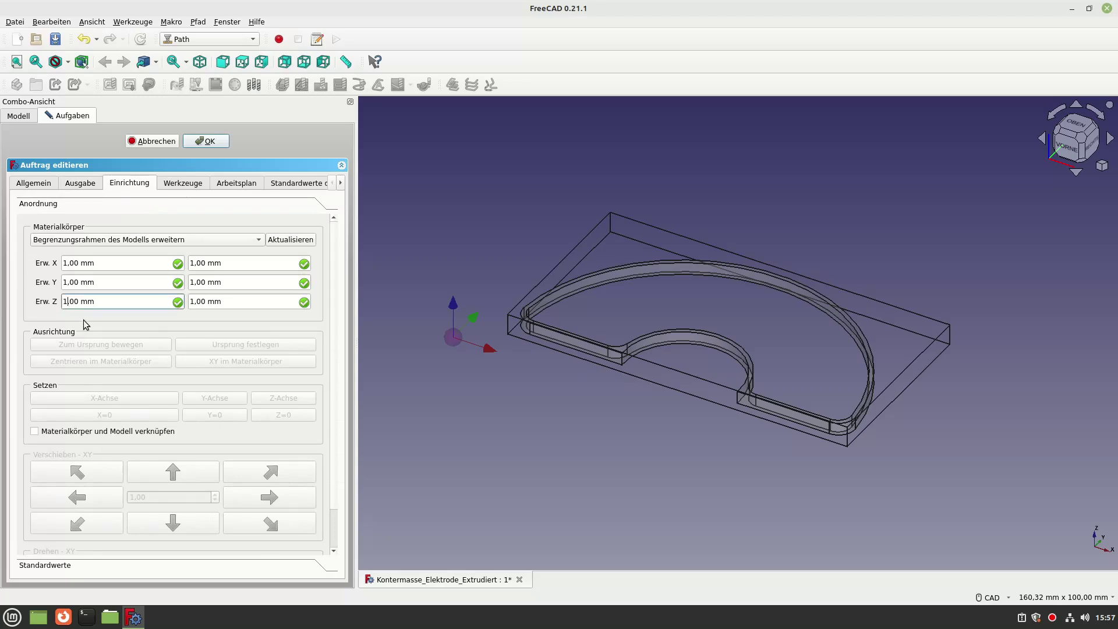
{"action": "key", "text": "BackSpace"}
{"action": "type", "text": "2"}
{"action": "left_click", "coordinate": [191, 301]}
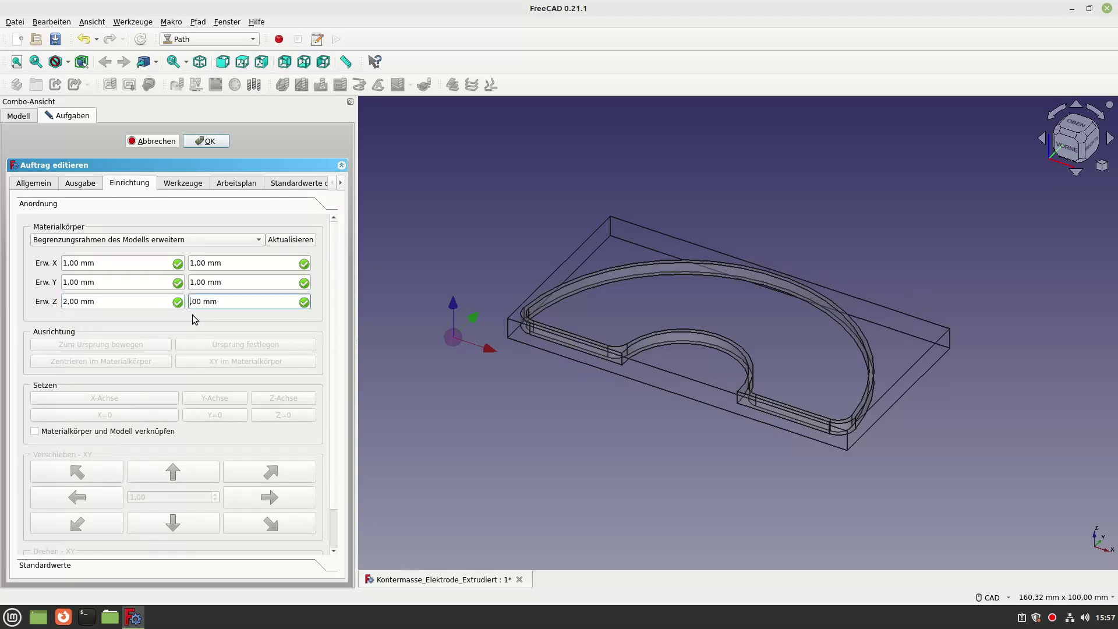
- Load tool 6_SF_HSS001, remove Default Tool, and set its feeds to 200 and 20
{"action": "left_click", "coordinate": [175, 184]}
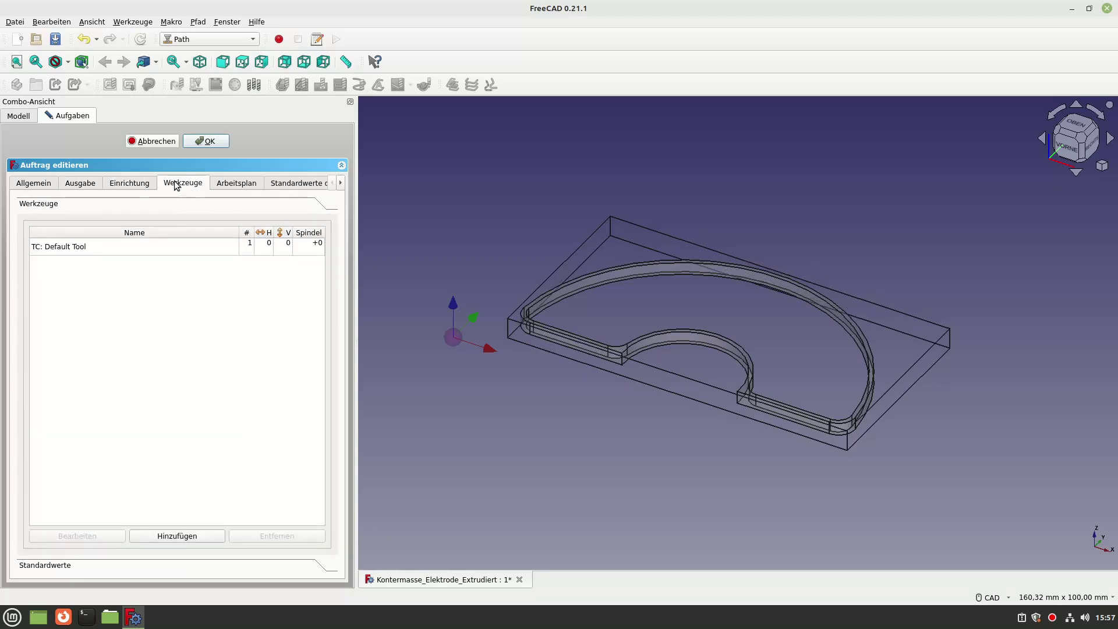
{"action": "left_click", "coordinate": [172, 535]}
{"action": "left_click", "coordinate": [524, 257]}
{"action": "left_click", "coordinate": [709, 382]}
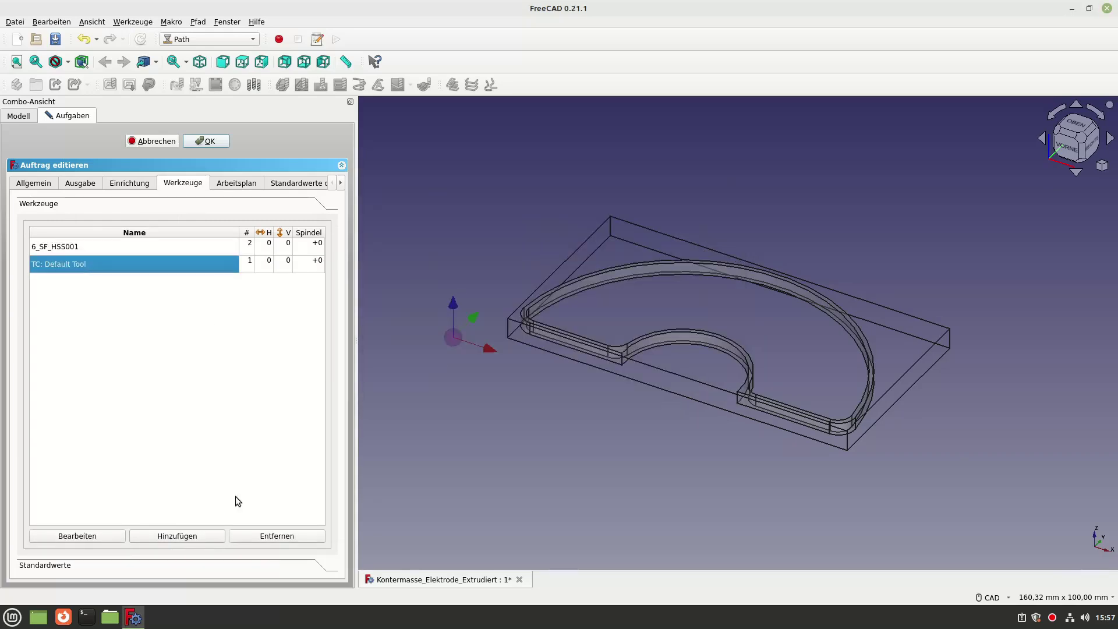
{"action": "left_click", "coordinate": [277, 535]}
{"action": "double_click", "coordinate": [268, 245]}
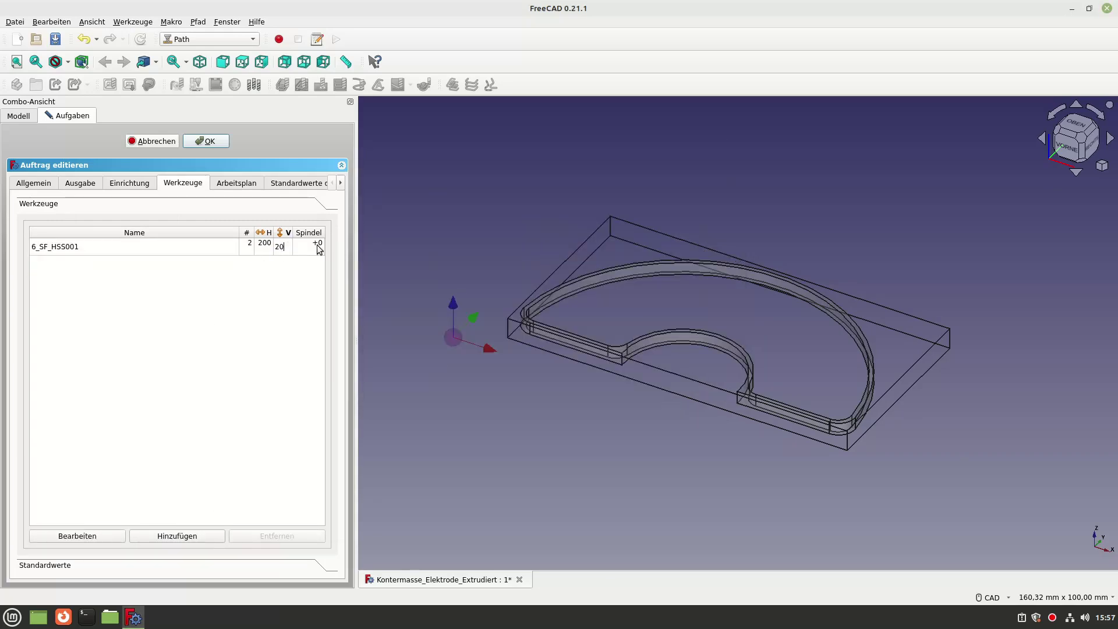
{"action": "left_click", "coordinate": [285, 182]}
- Close the job editor and select an edge of the crescent part
{"action": "left_click", "coordinate": [207, 141]}
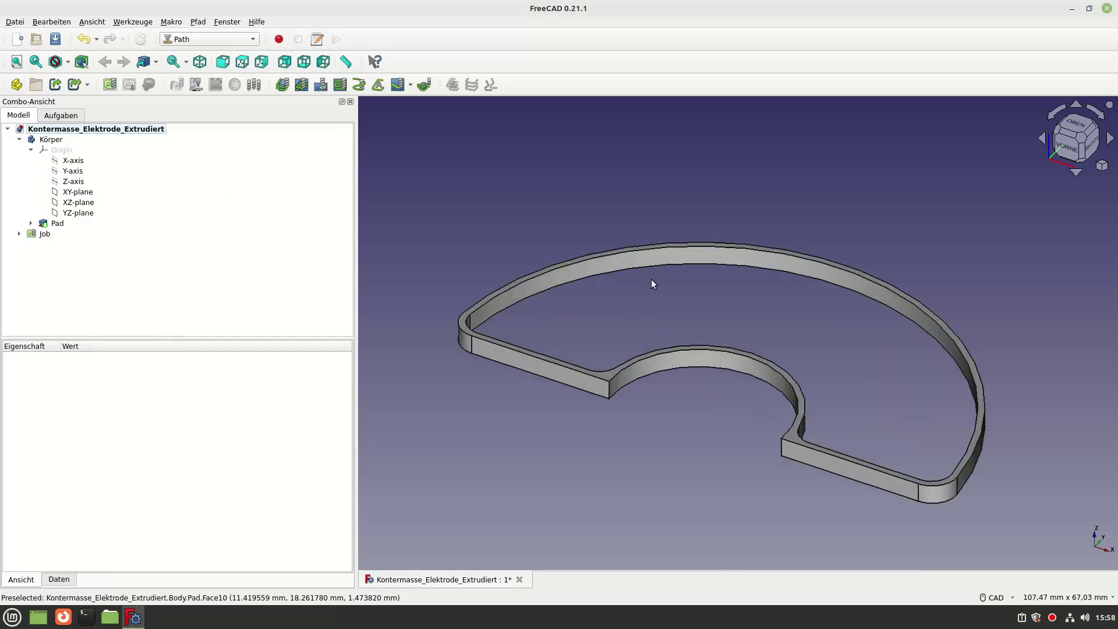
{"action": "left_click", "coordinate": [656, 274]}
{"action": "middle_click_drag", "start_coordinate": [656, 273], "coordinate": [619, 323]}
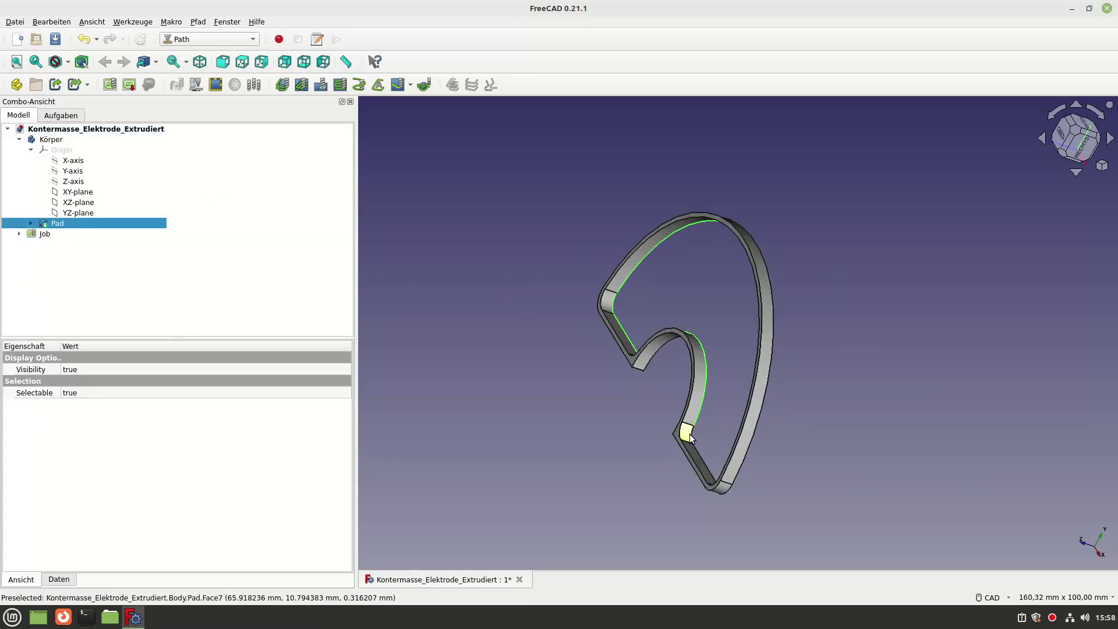
{"action": "middle_click_drag", "start_coordinate": [558, 359], "coordinate": [560, 268]}
{"action": "middle_click_drag", "start_coordinate": [748, 271], "coordinate": [690, 301]}
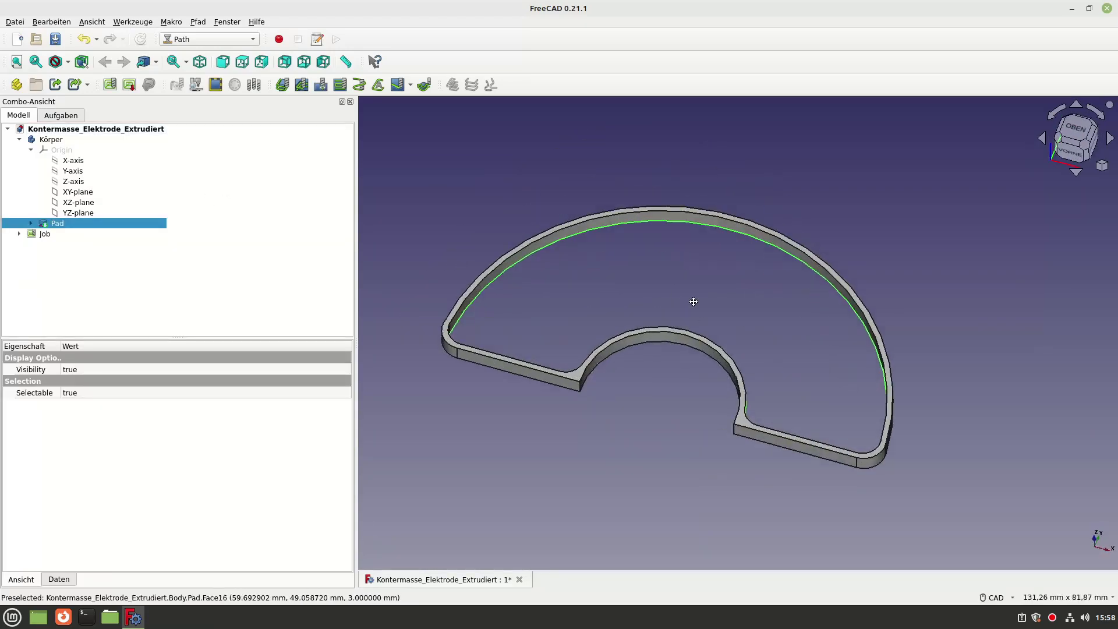
- Create an adaptive clearing operation on the crescent edges, compute it and accept it
{"action": "left_click", "coordinate": [378, 84]}
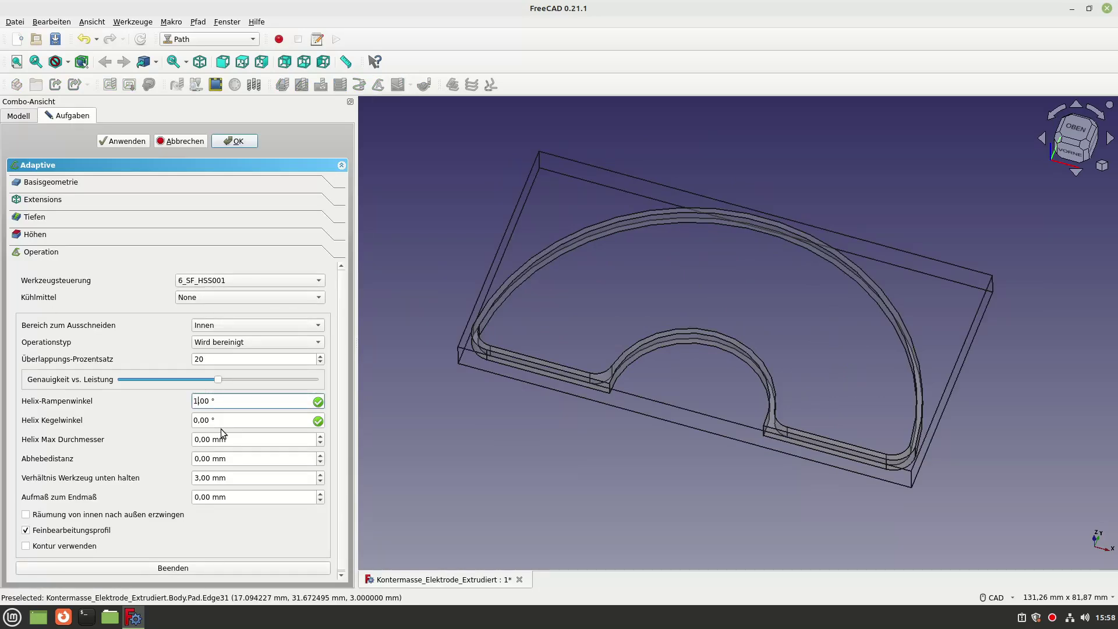
{"action": "left_click", "coordinate": [38, 232]}
{"action": "left_click", "coordinate": [36, 218]}
{"action": "left_click", "coordinate": [57, 182]}
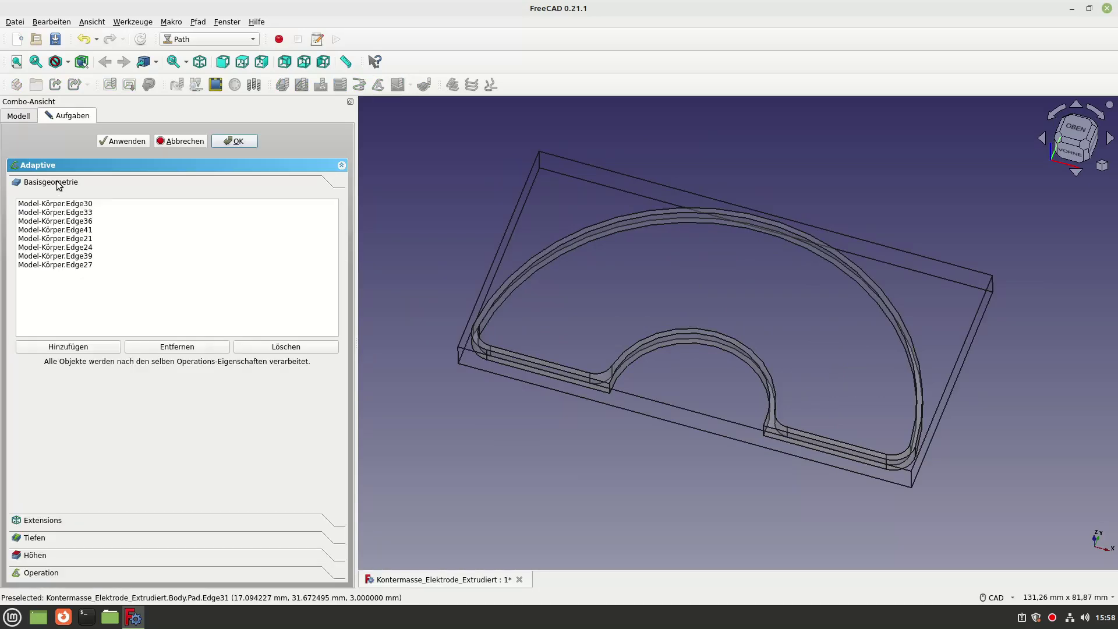
{"action": "left_click", "coordinate": [127, 139]}
{"action": "left_click", "coordinate": [235, 141]}
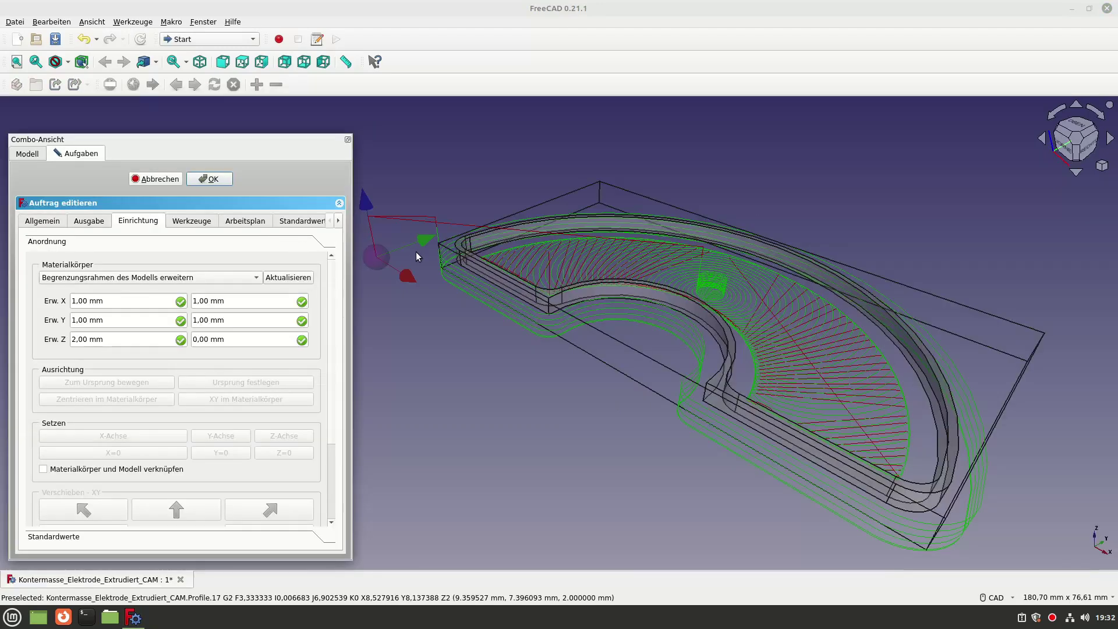
{"action": "scroll", "coordinate": [431, 239], "scroll_direction": "up", "scroll_amount": 5}
- Make a stock corner the job origin and slow the simulation to 10, then 1–2 G/s
{"action": "left_click", "coordinate": [480, 213]}
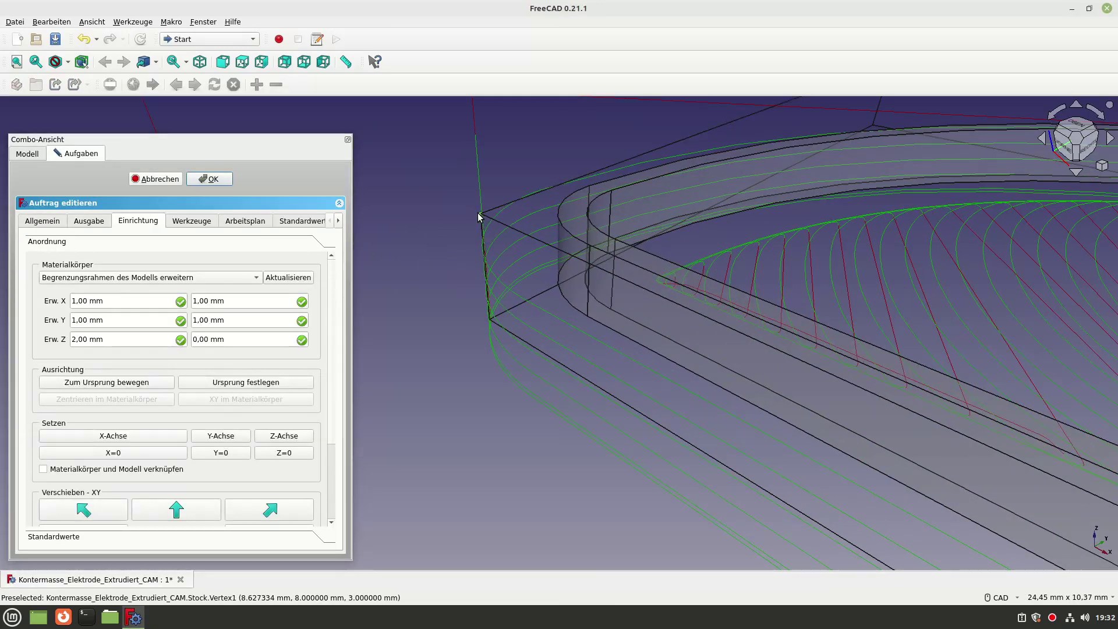
{"action": "left_click", "coordinate": [282, 383]}
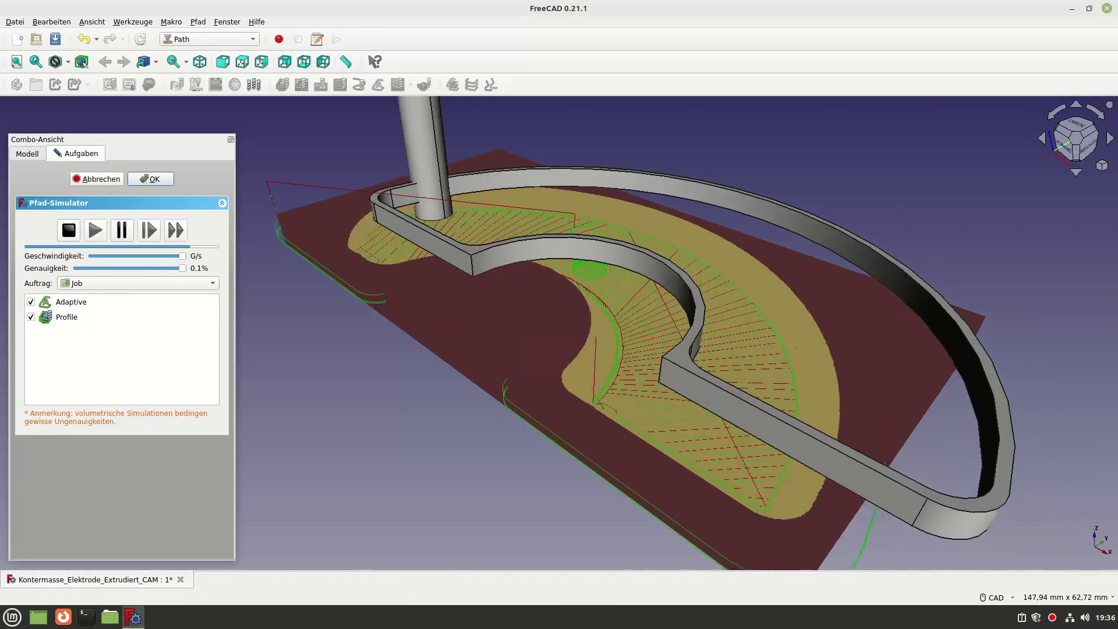
{"action": "left_click_drag", "start_coordinate": [182, 255], "coordinate": [108, 256]}
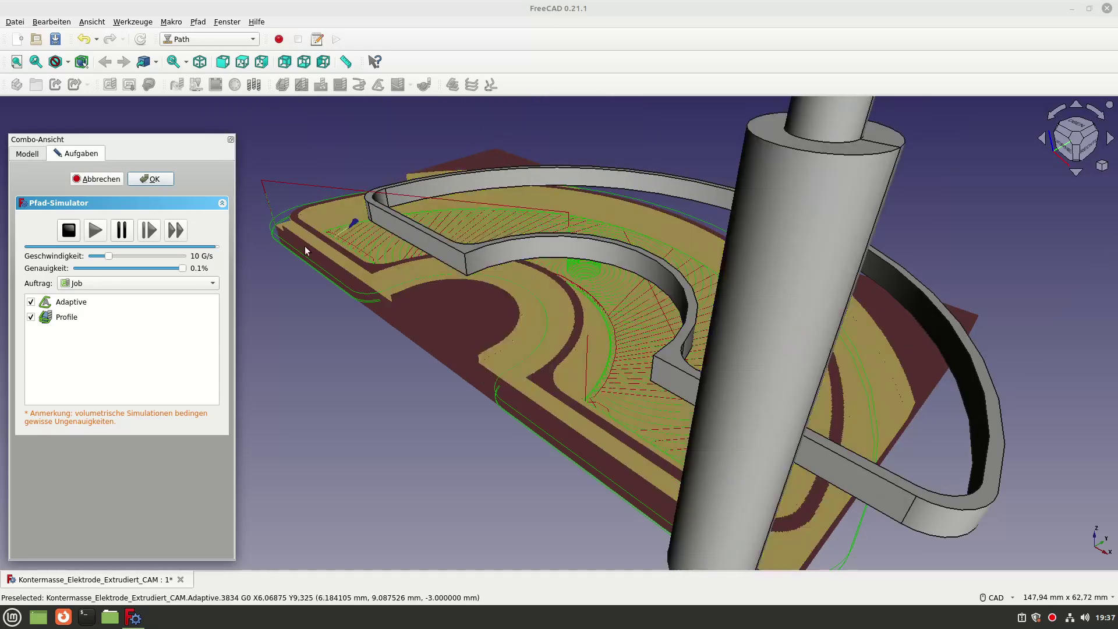
{"action": "left_click", "coordinate": [94, 256]}
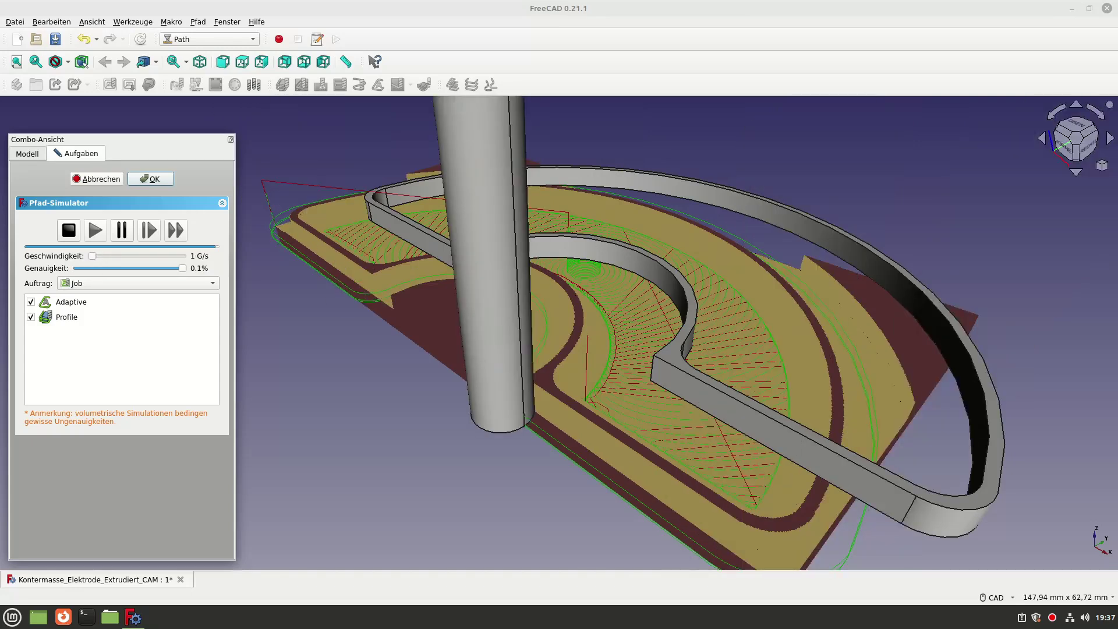
{"action": "left_click_drag", "start_coordinate": [96, 256], "coordinate": [97, 256]}
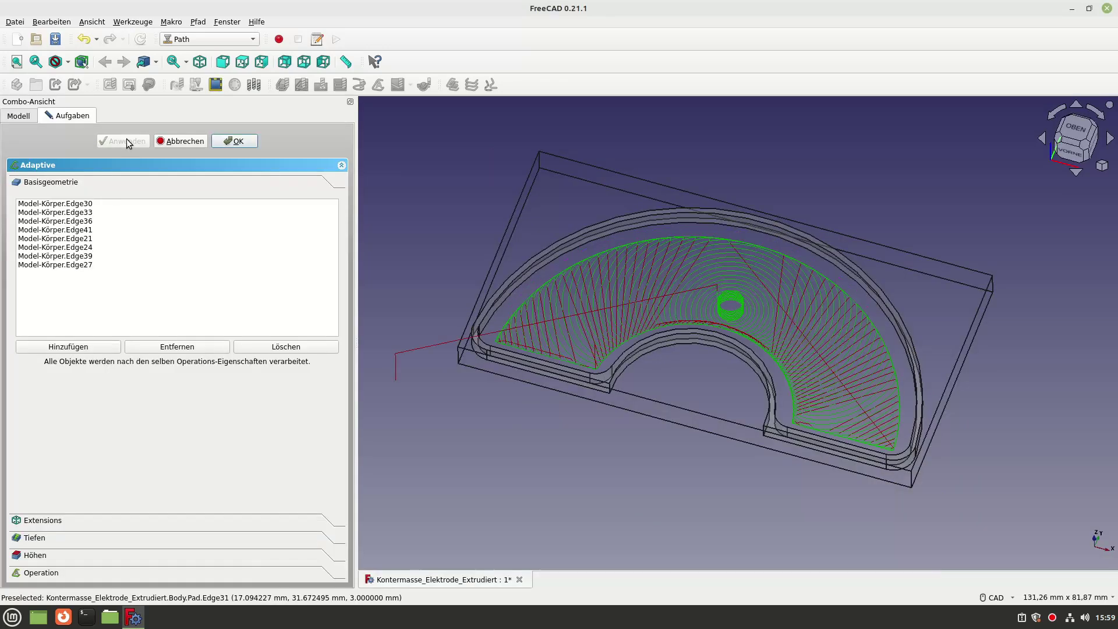
- Accept the adaptive operation and close its task panel
{"action": "left_click", "coordinate": [236, 141]}
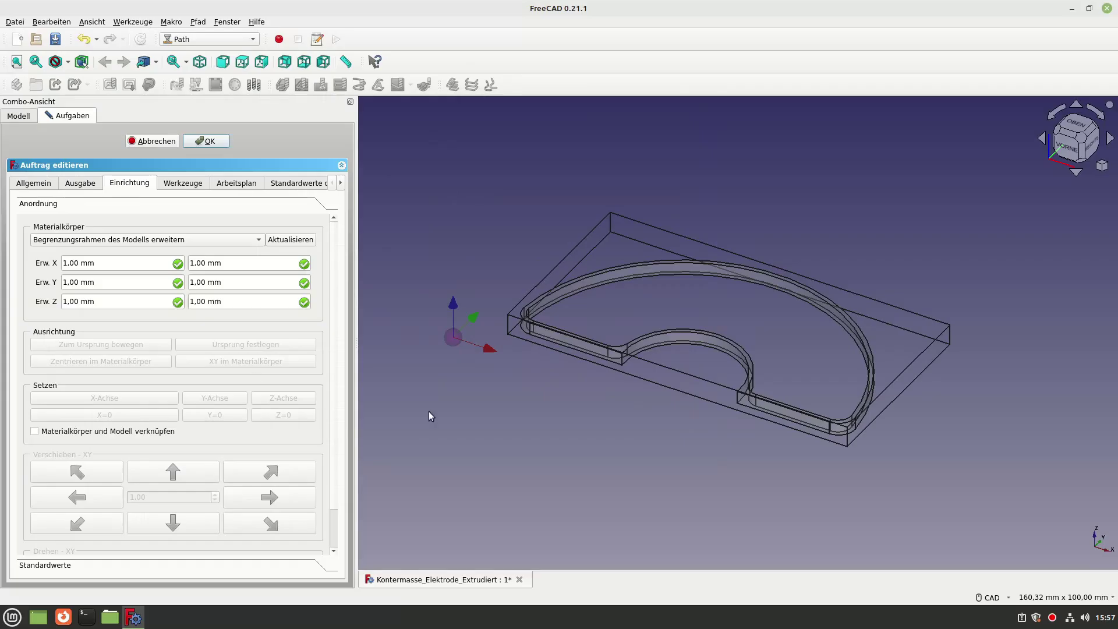
- In the job's Ausgabe (output) settings, set the post-processor to linuxcnc
{"action": "left_click", "coordinate": [39, 184]}
{"action": "left_click", "coordinate": [80, 184]}
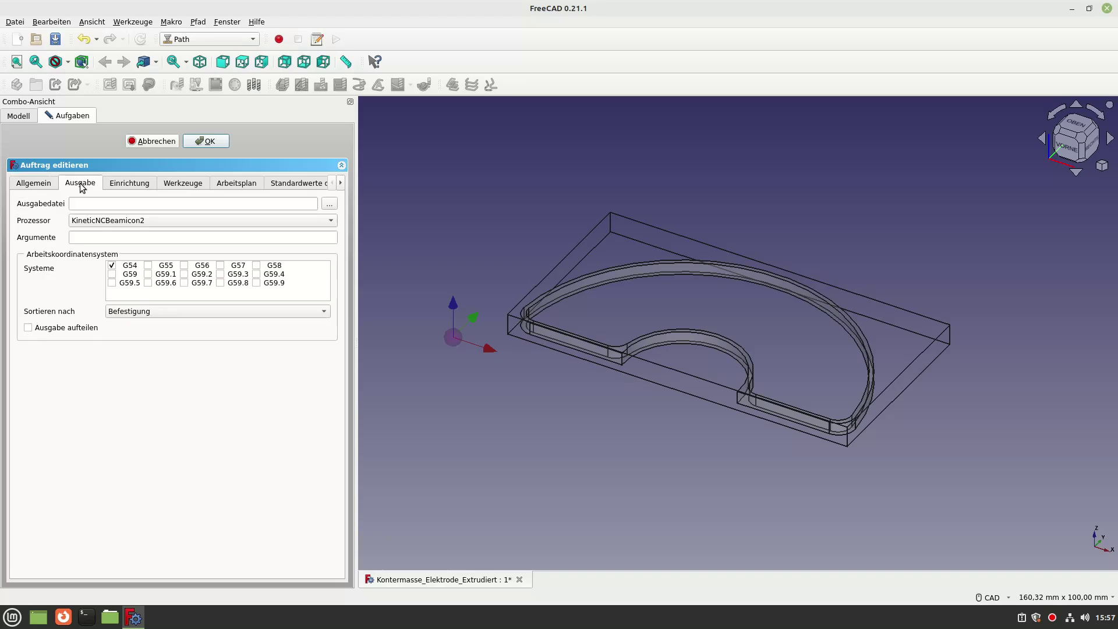
{"action": "left_click", "coordinate": [123, 223]}
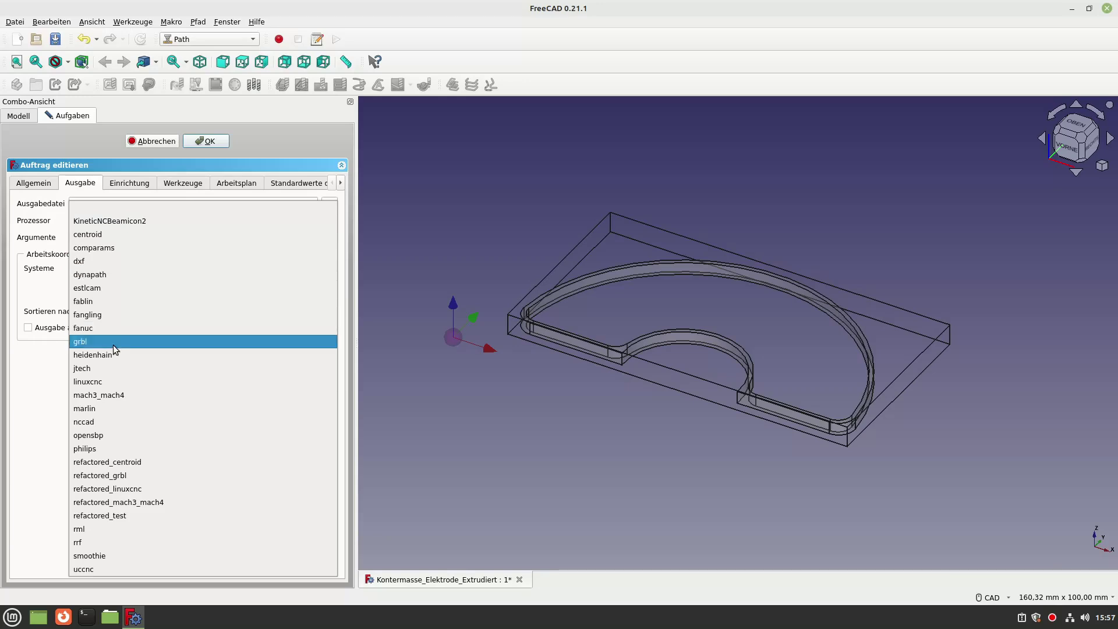
{"action": "left_click", "coordinate": [98, 382]}
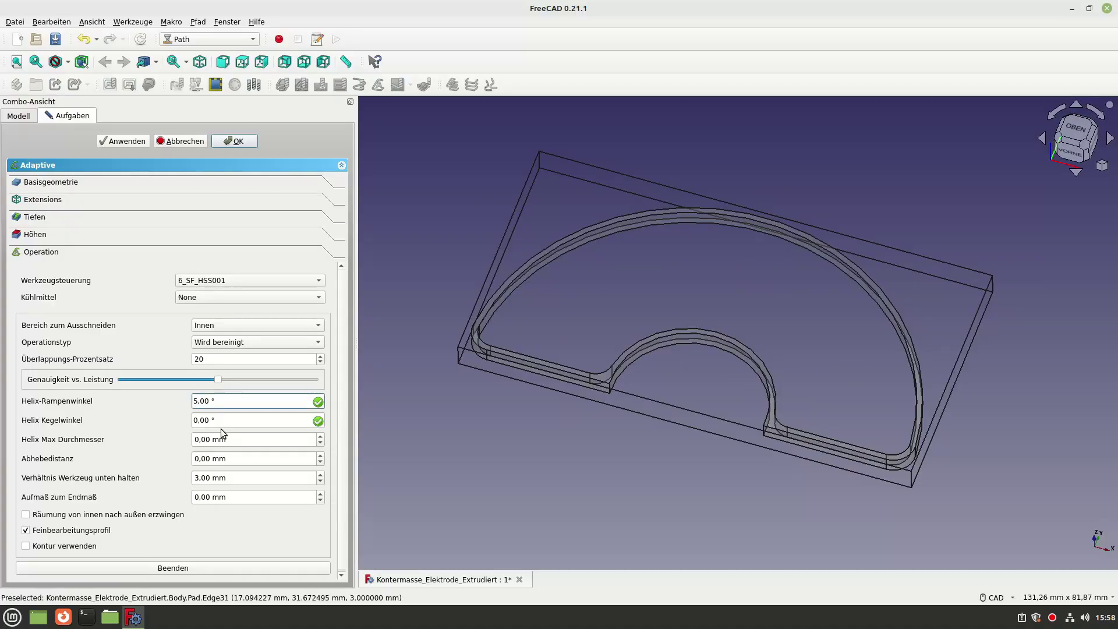
- Expand Höhen, Extensions and Basisgeometrie to list the Adaptive operation's base edges
{"action": "left_click", "coordinate": [35, 217]}
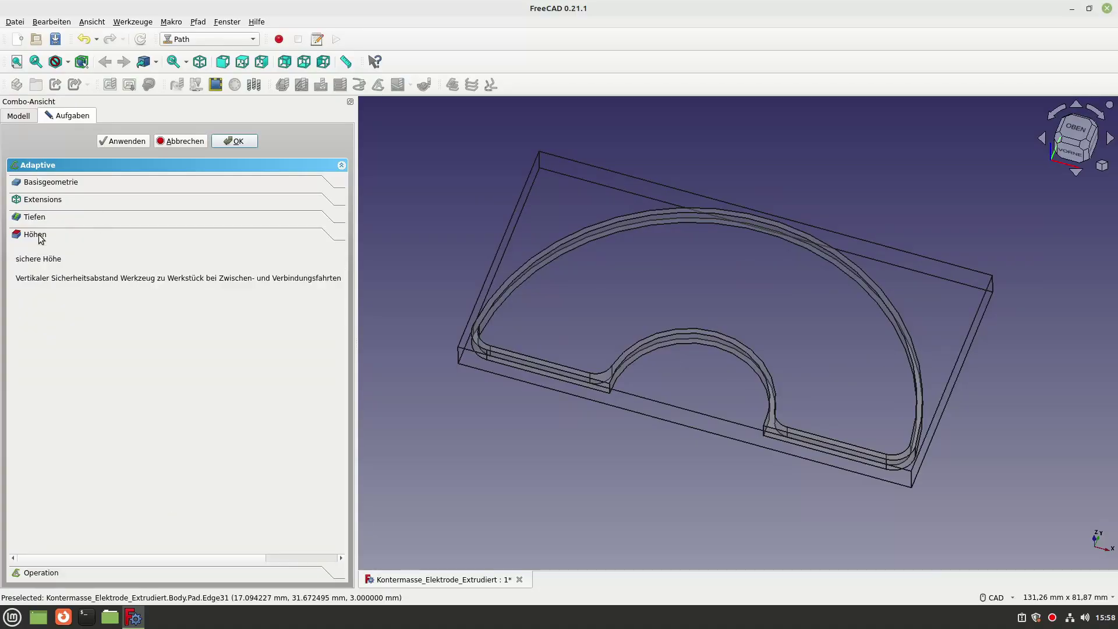
{"action": "left_click", "coordinate": [43, 199]}
{"action": "left_click", "coordinate": [59, 182]}
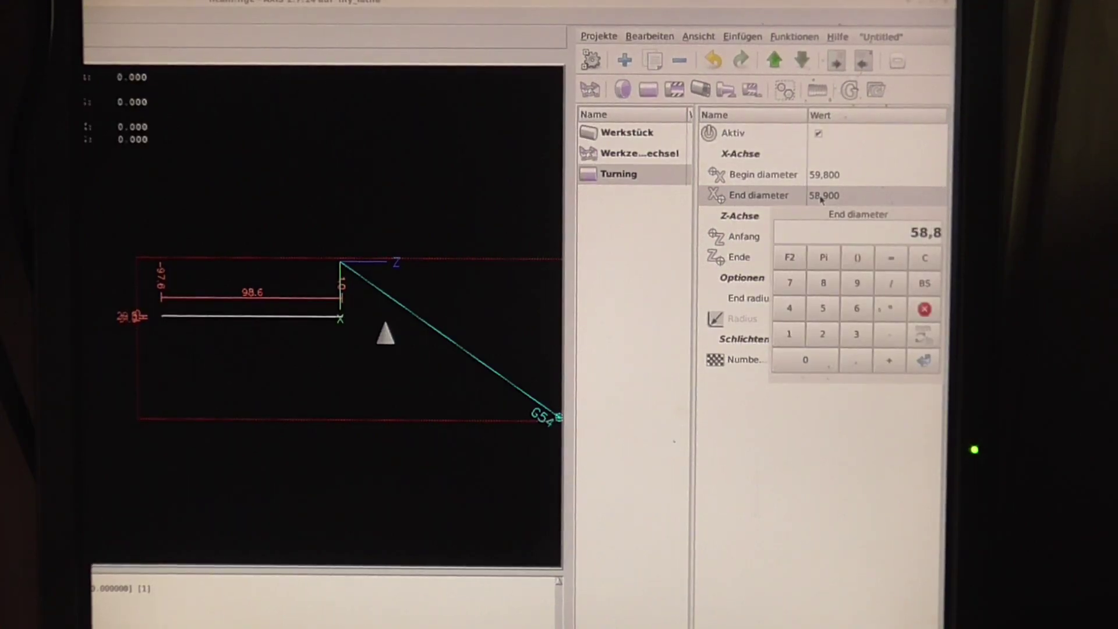
- Confirm 58,8 as the turning operation's end diameter
{"action": "key", "text": "Return"}
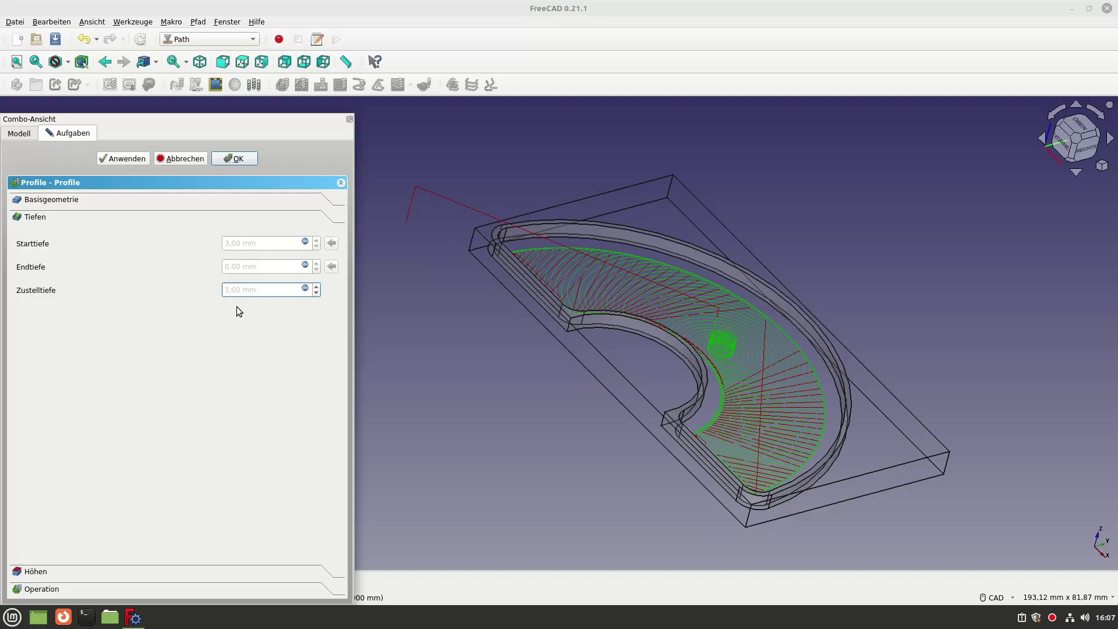
- Accept the Profile operation with 3,00 mm start depth, 0,00 mm end depth and 1,00 mm step-down
{"action": "key", "text": "Return"}
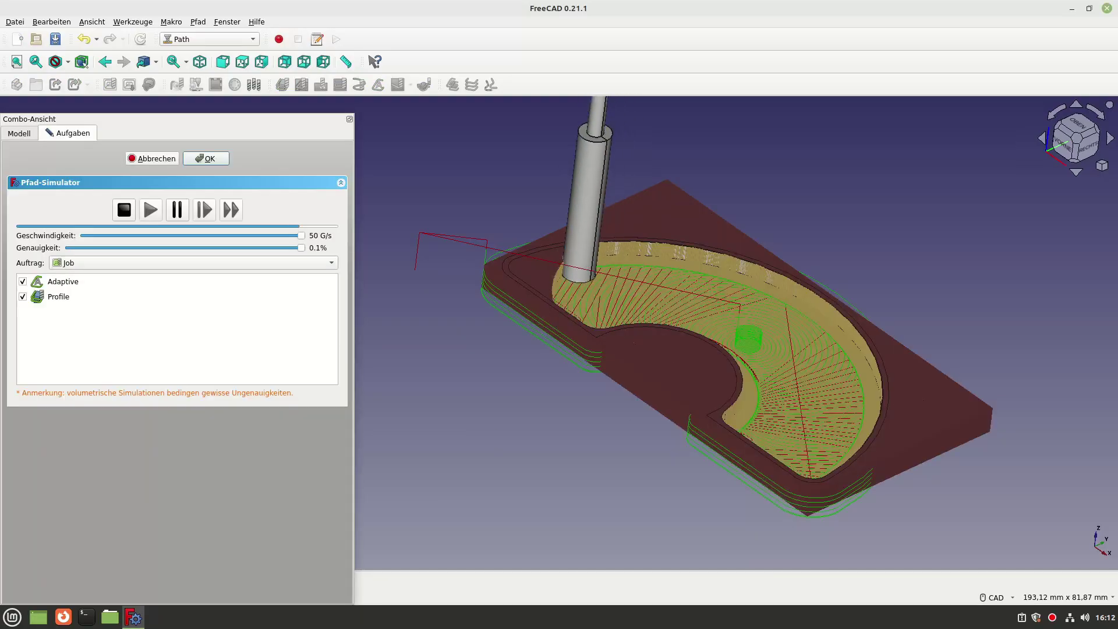